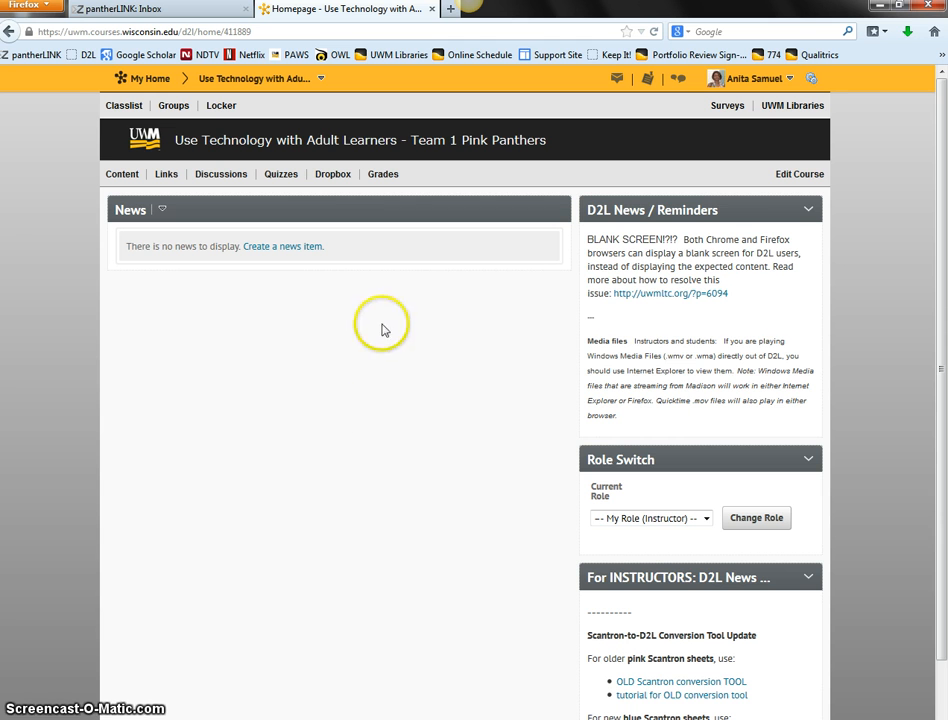
# - Start a new individual submission dropbox folder for the course and name it "Midterm Exam"
pyautogui.click(346, 177)
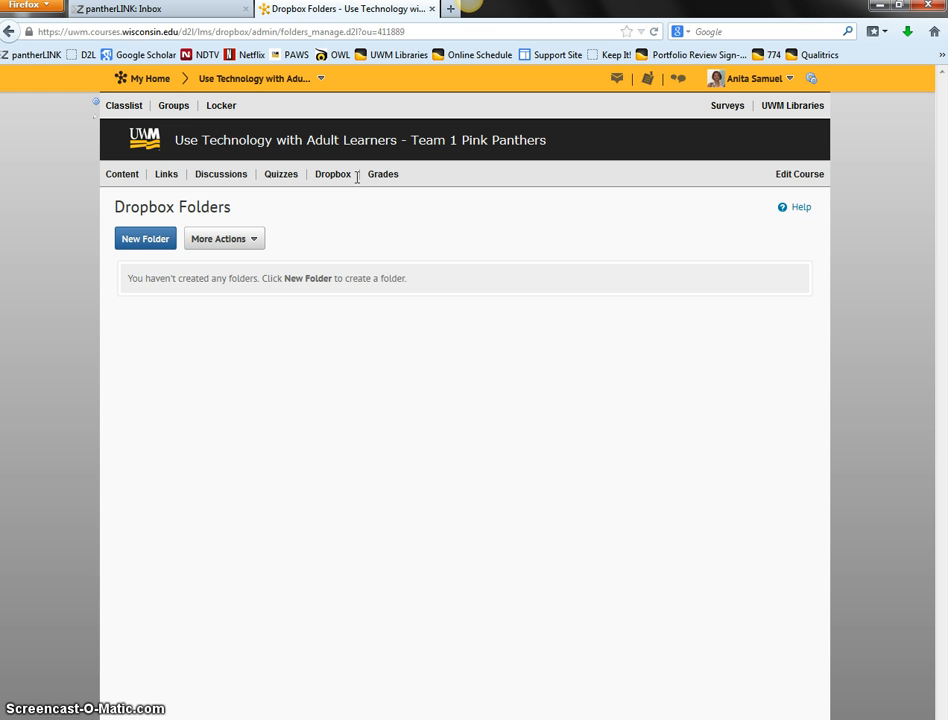
pyautogui.click(165, 245)
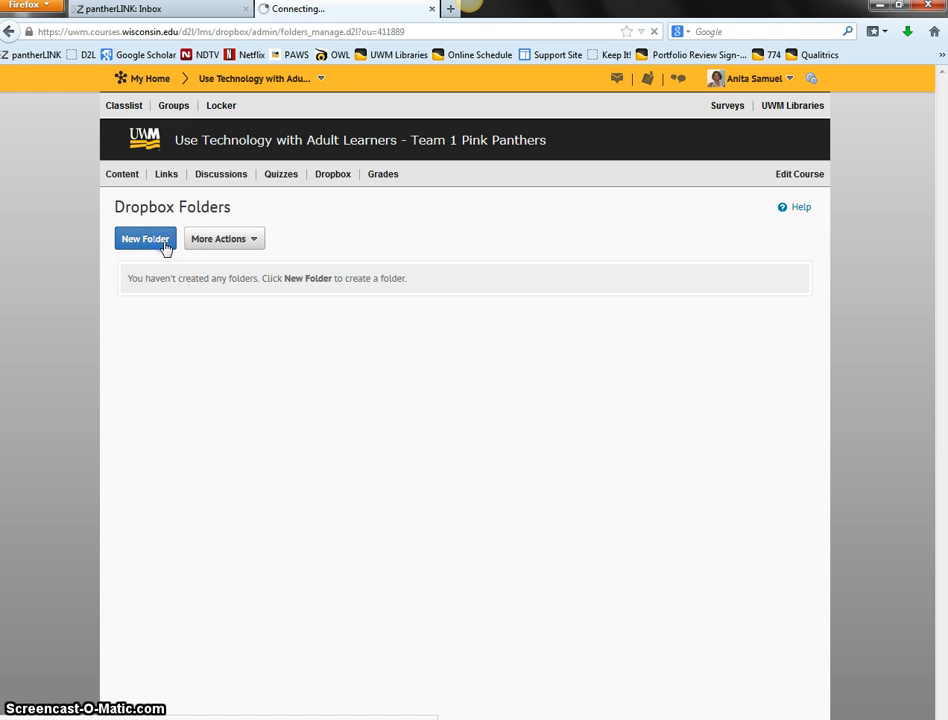
pyautogui.click(171, 322)
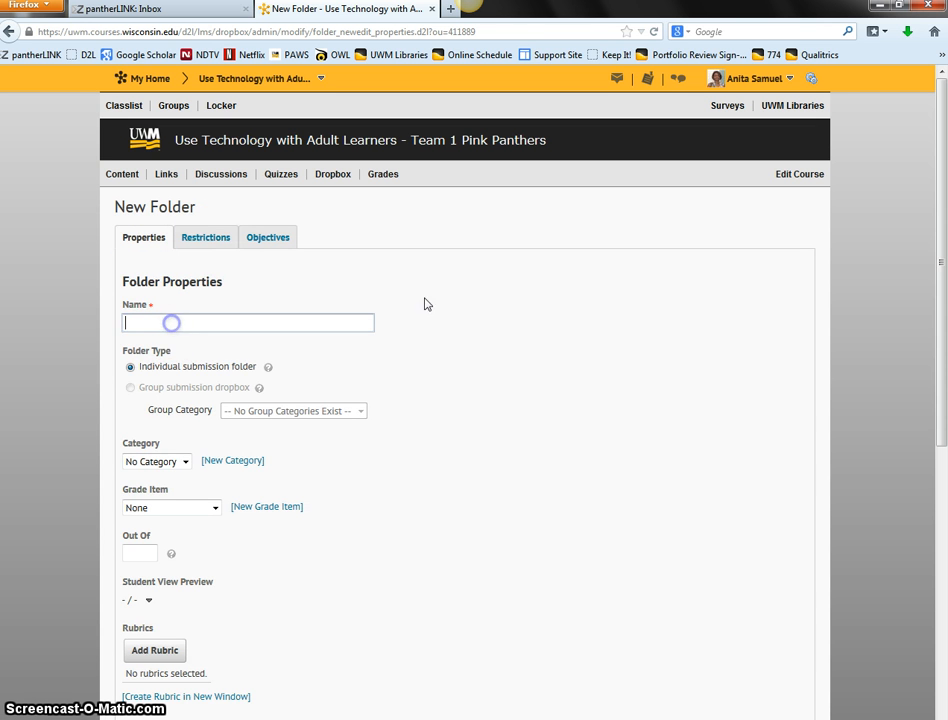
pyautogui.write('Mid')
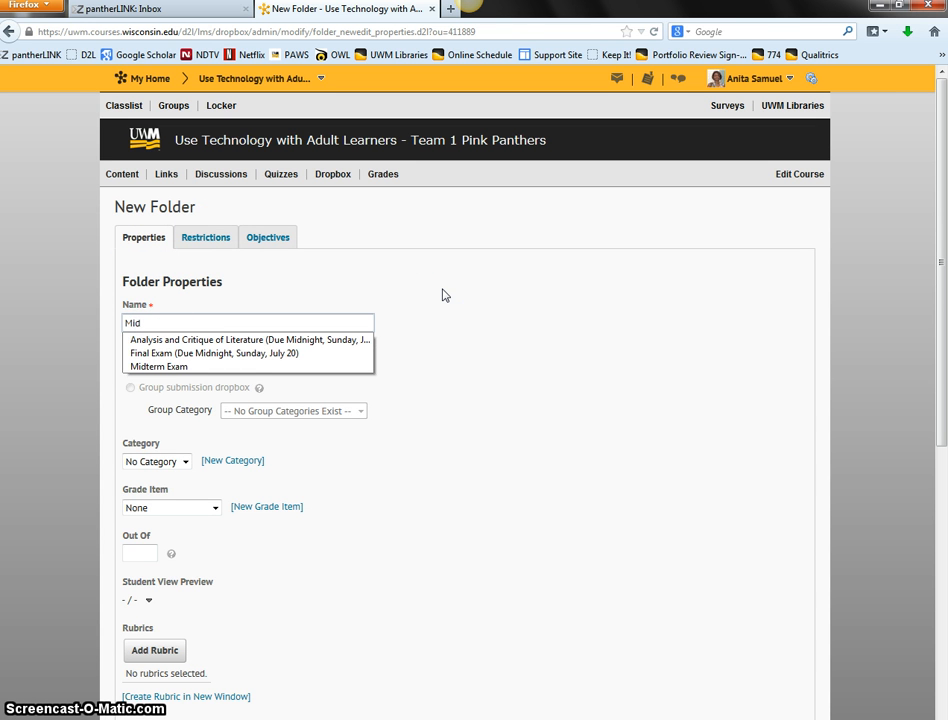
pyautogui.click(239, 366)
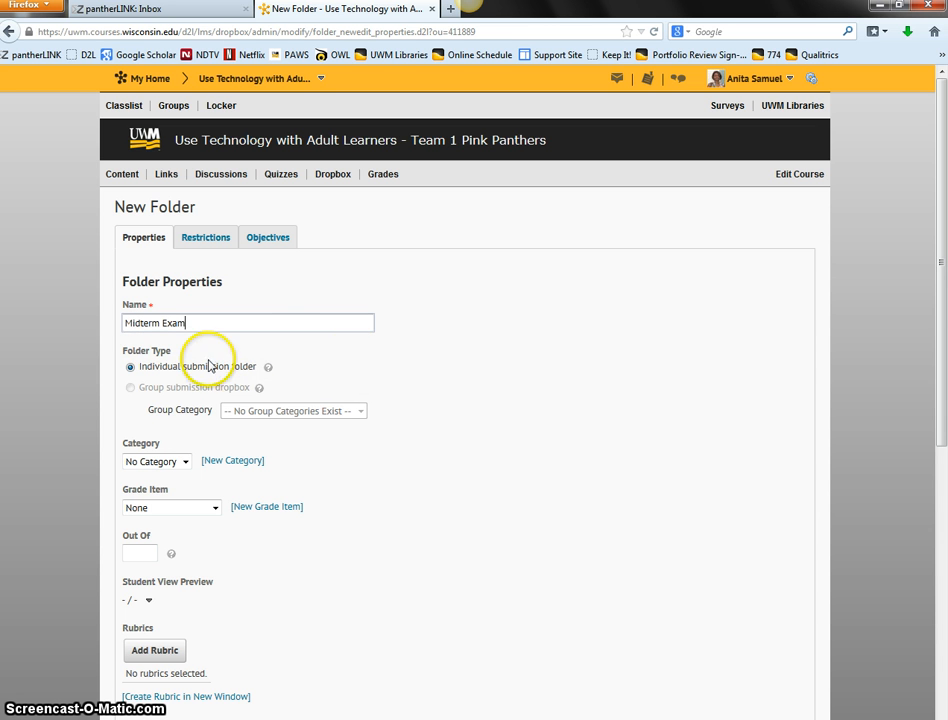
# - Keep the folder at No Category and link it to the "Mid semester exam" grade item
pyautogui.scroll(-1, 510, 383)
pyautogui.scroll(-1, 510, 383)
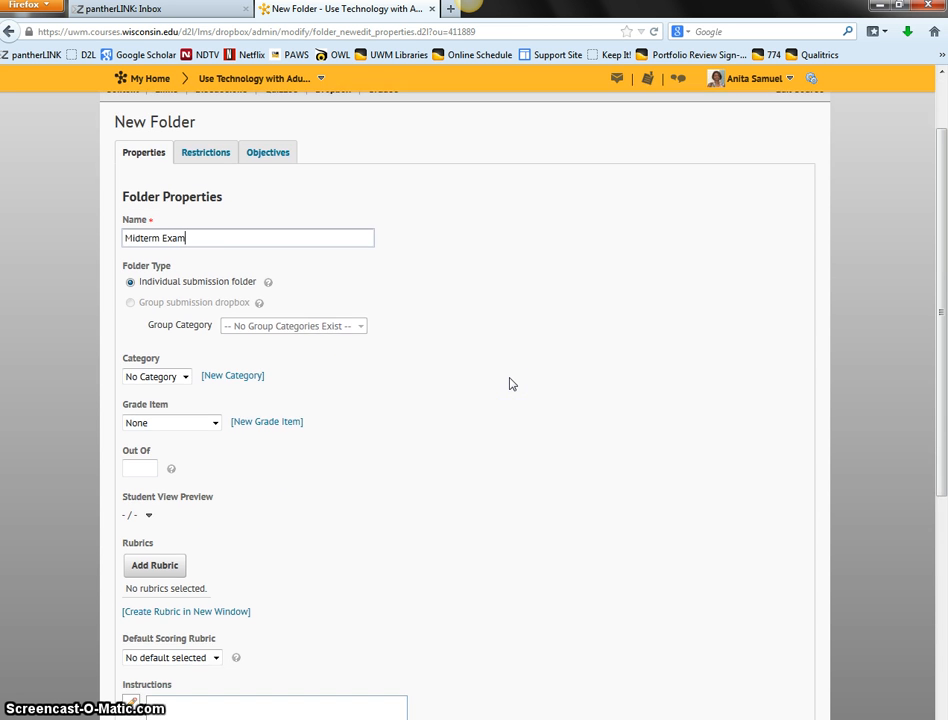
pyautogui.click(182, 378)
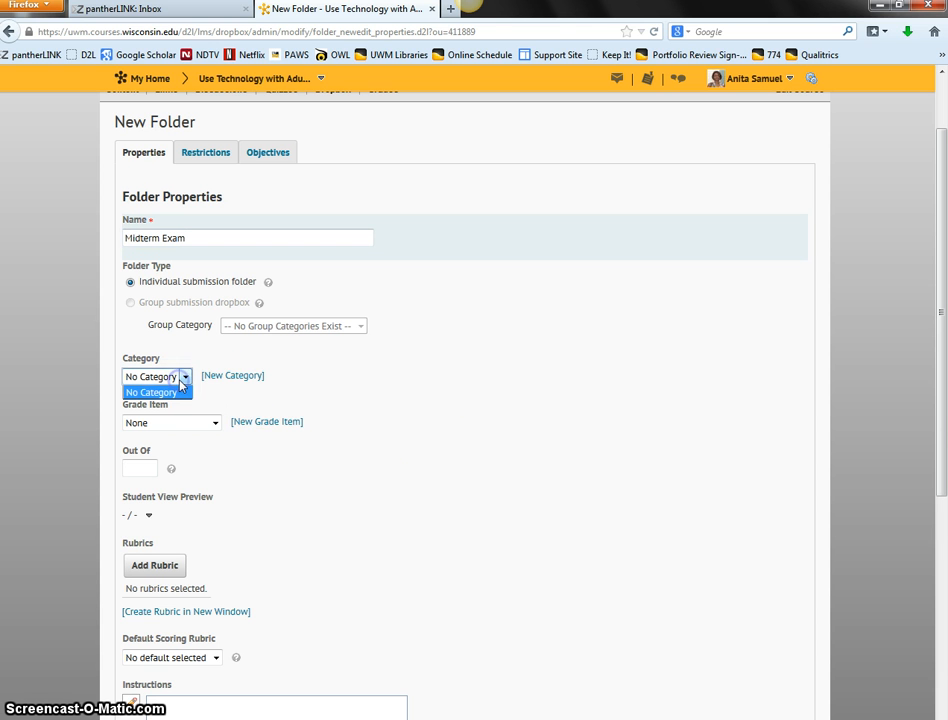
pyautogui.click(184, 384)
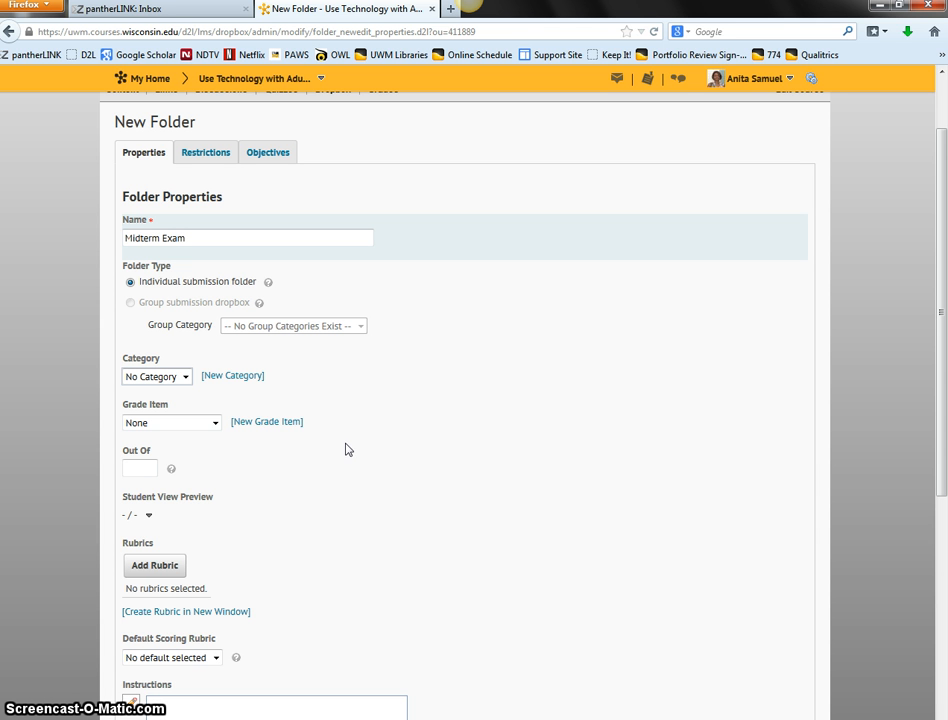
pyautogui.click(213, 424)
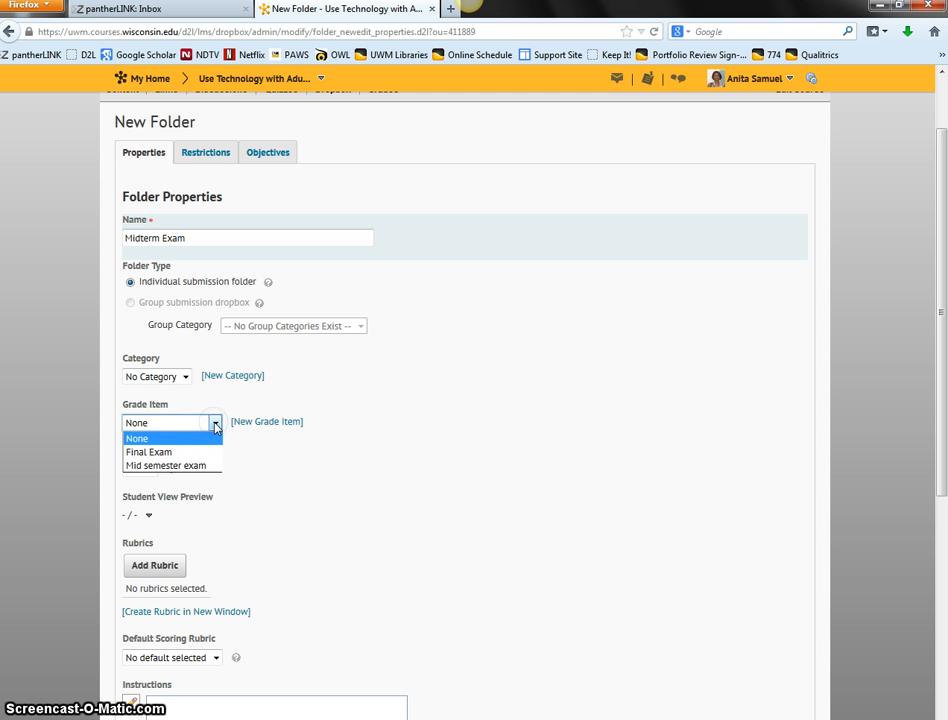
pyautogui.click(215, 465)
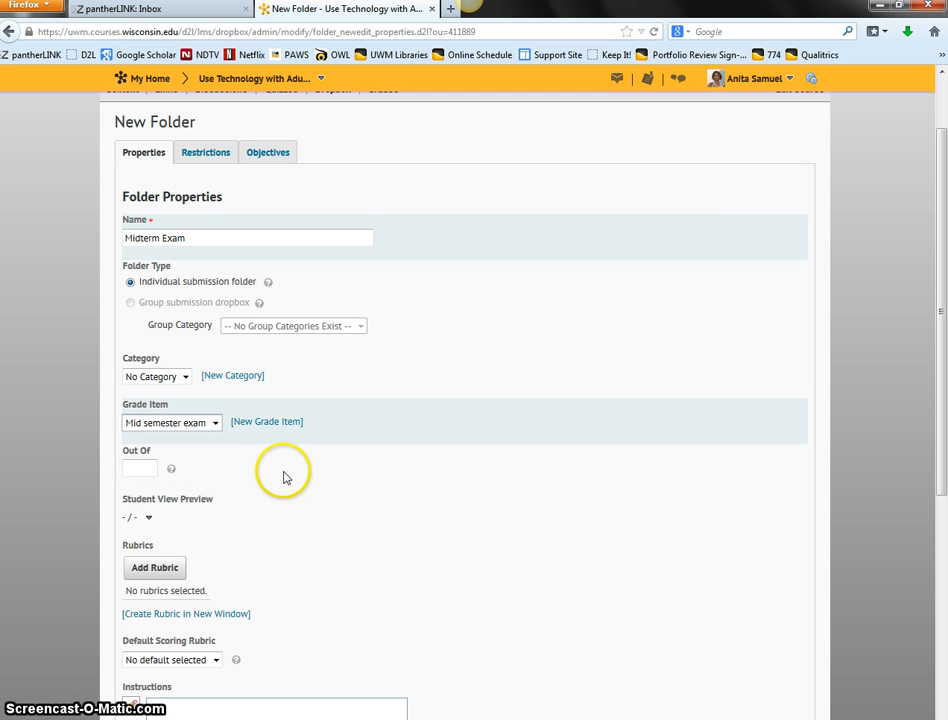
# - Set the folder's score to out of 40, then save and close it
pyautogui.scroll(-3, 286, 476)
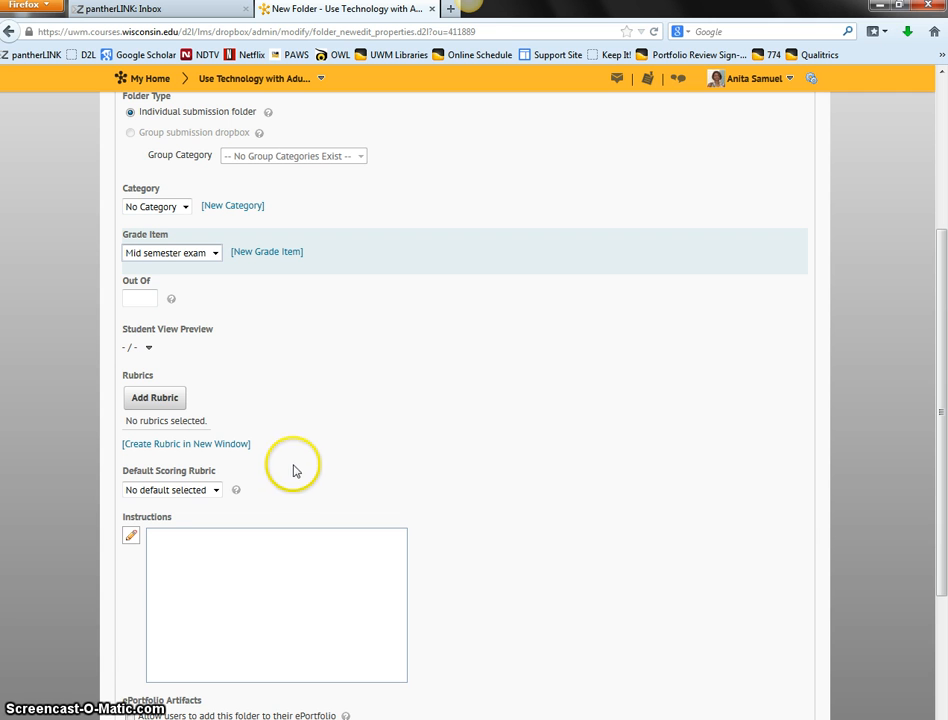
pyautogui.click(136, 297)
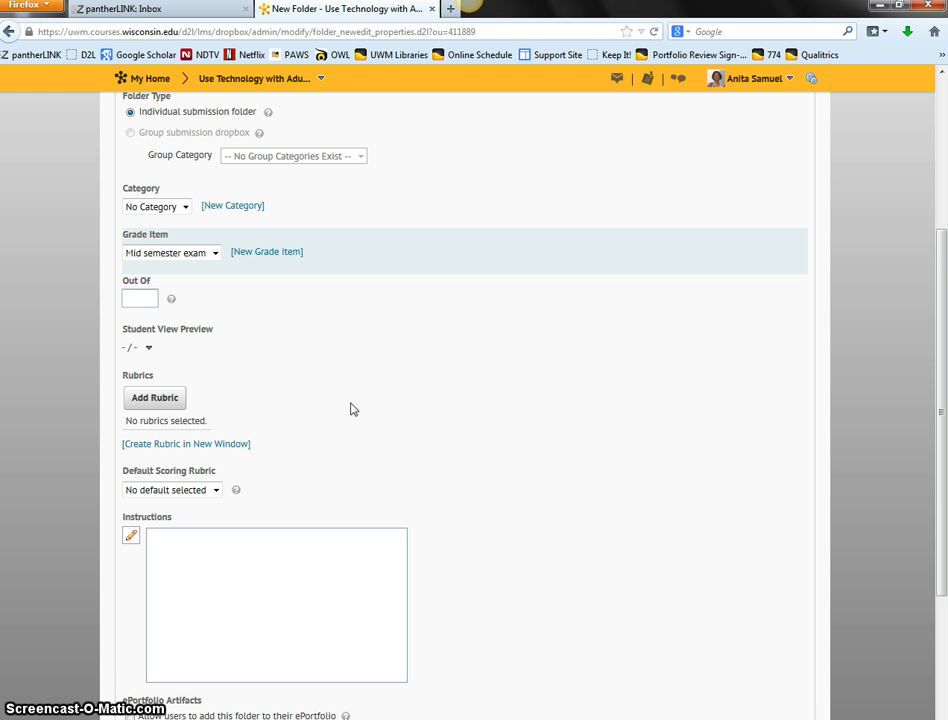
pyautogui.click(216, 355)
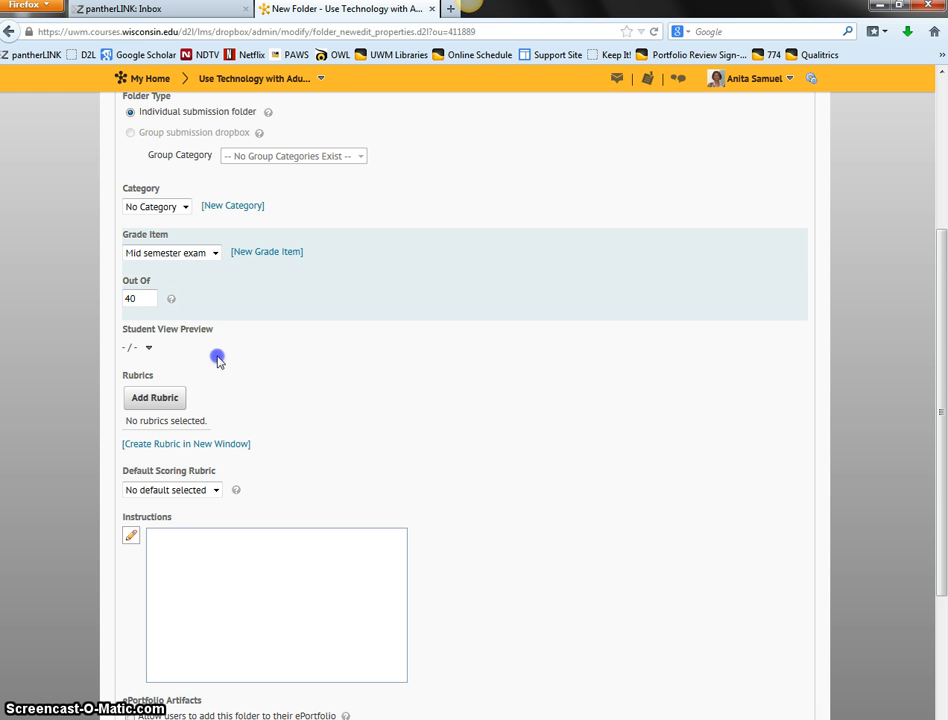
pyautogui.scroll(-4, 508, 571)
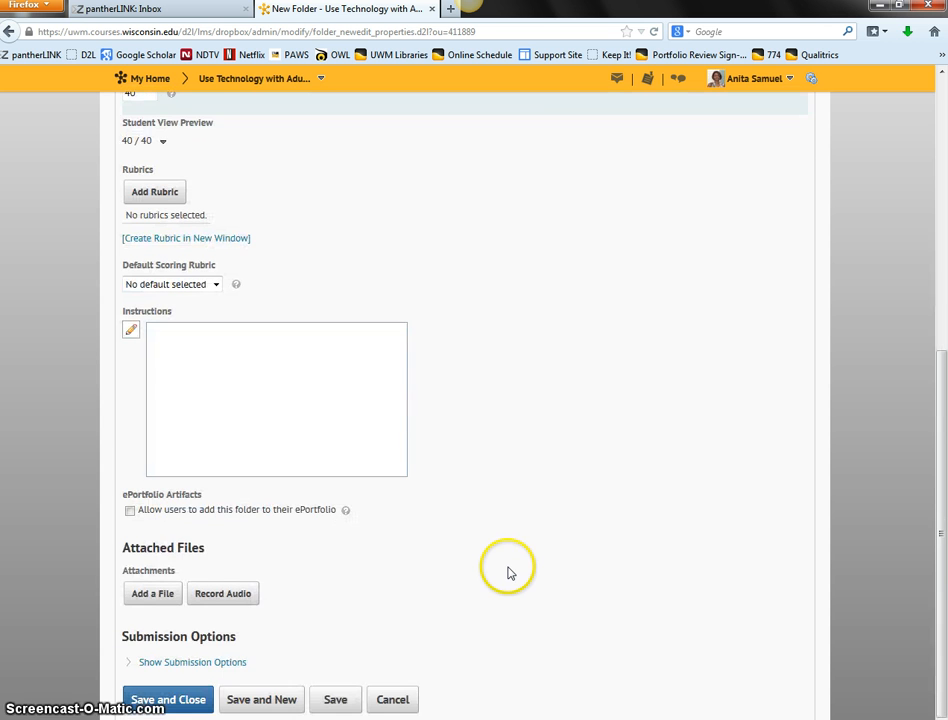
pyautogui.click(190, 700)
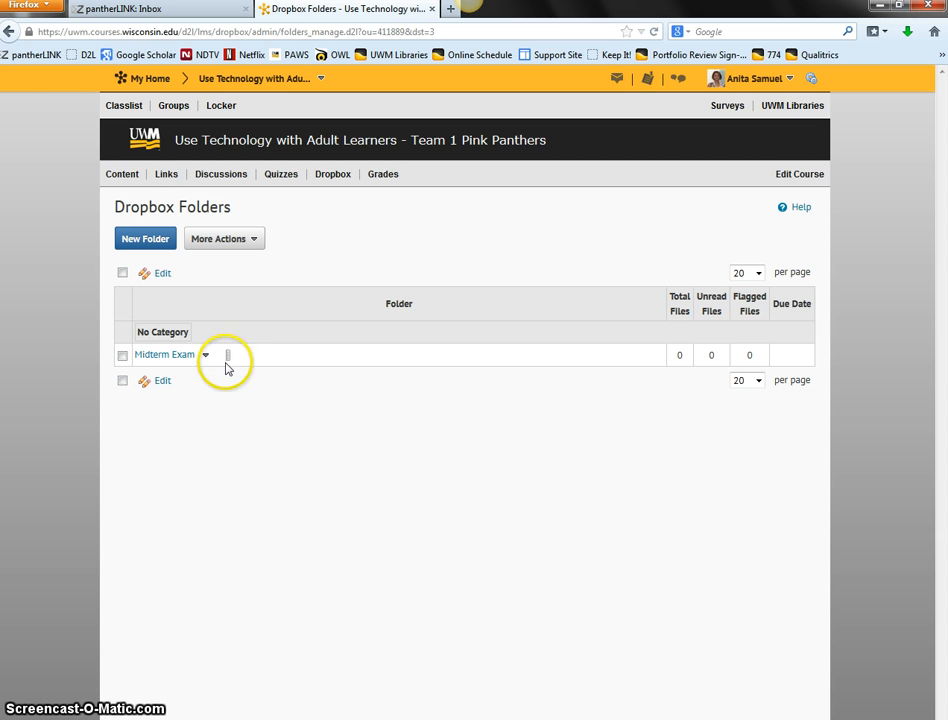
# - Reopen the Midterm Exam folder for editing and go to its availability restrictions
pyautogui.moveTo(227, 356)
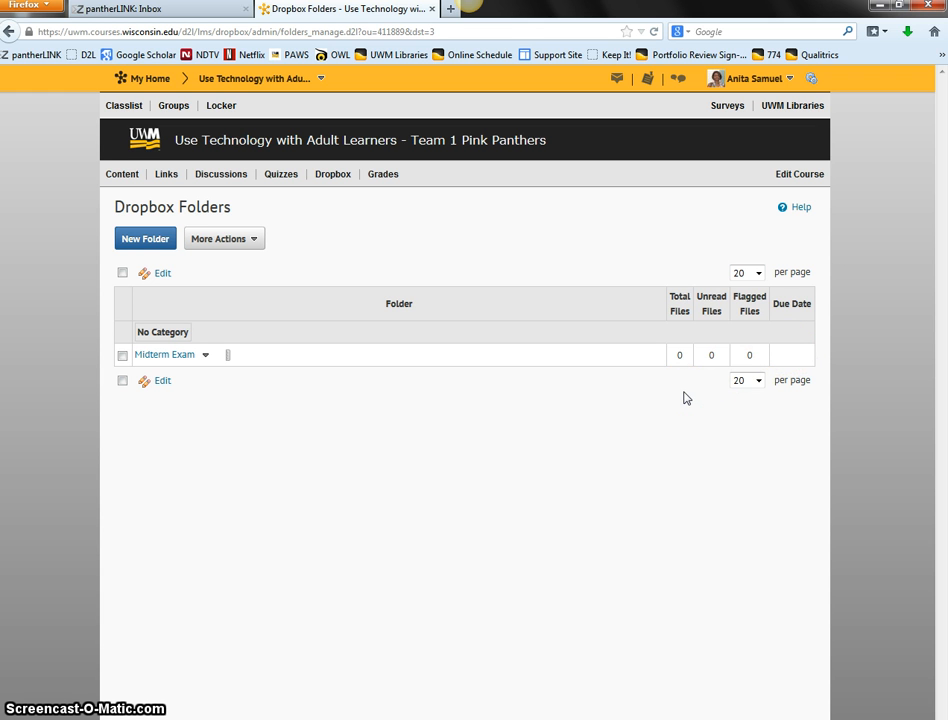
pyautogui.click(206, 356)
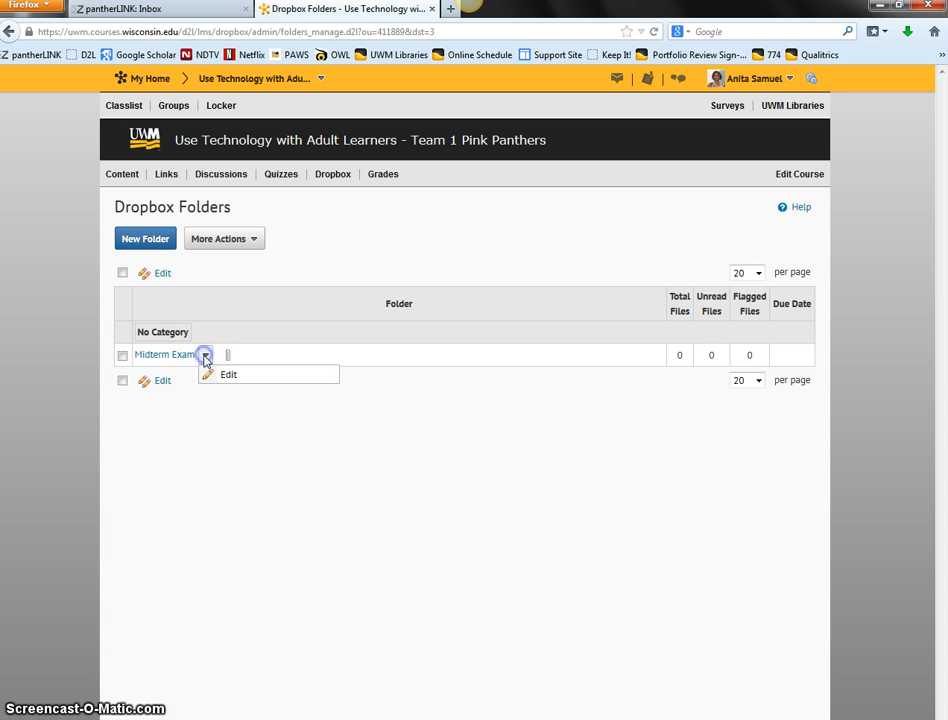
pyautogui.click(222, 381)
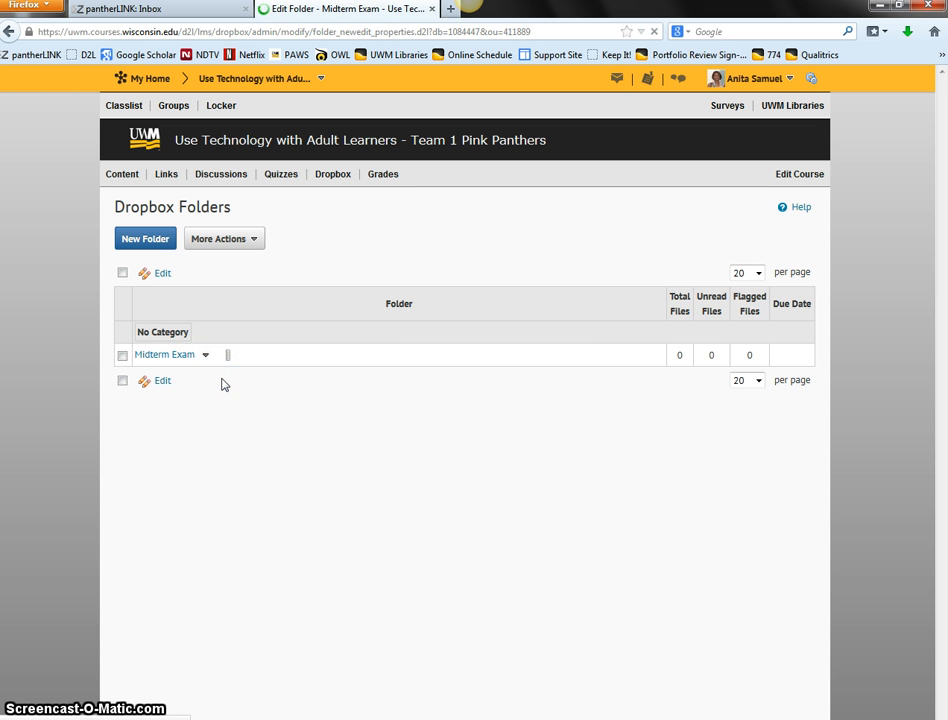
pyautogui.scroll(-3, 222, 385)
pyautogui.scroll(4, 224, 383)
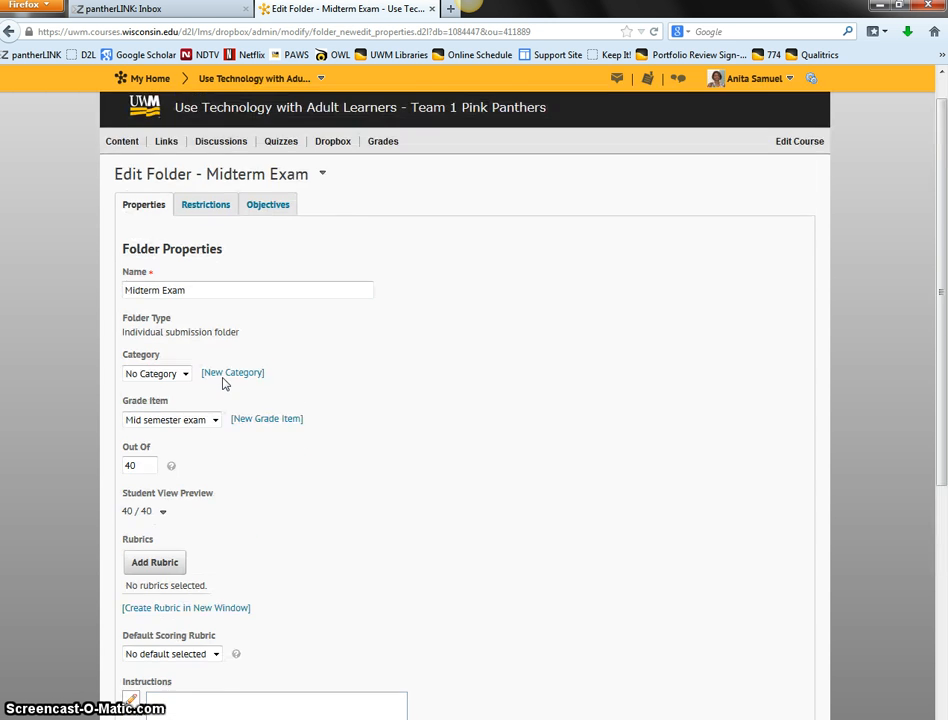
pyautogui.click(219, 245)
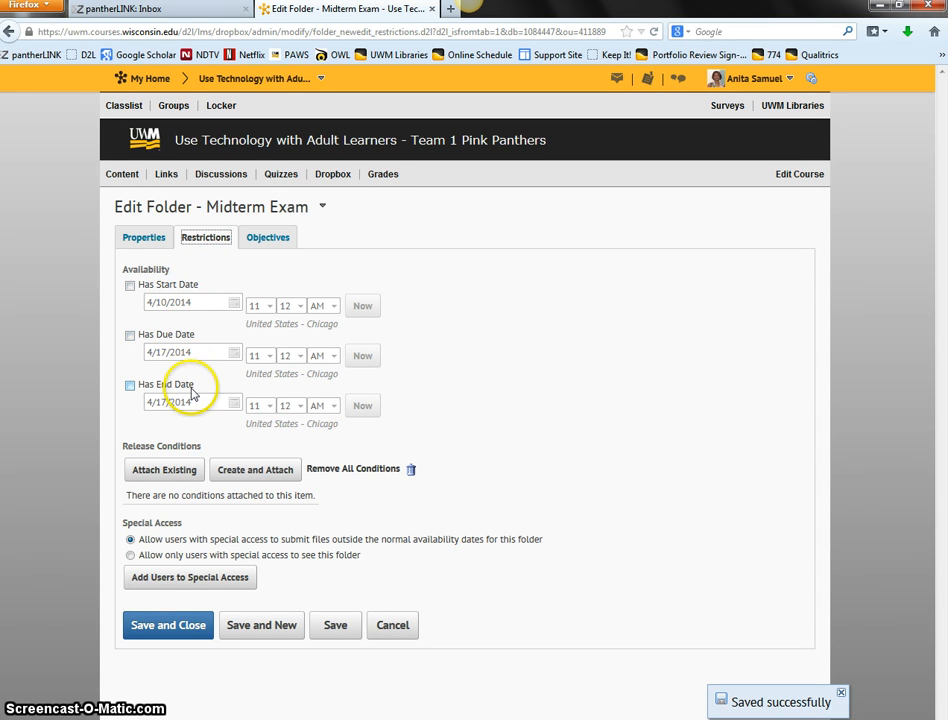
# - Enable an end date for the Midterm Exam folder and set it to 4/17/2014
pyautogui.click(130, 387)
pyautogui.click(198, 405)
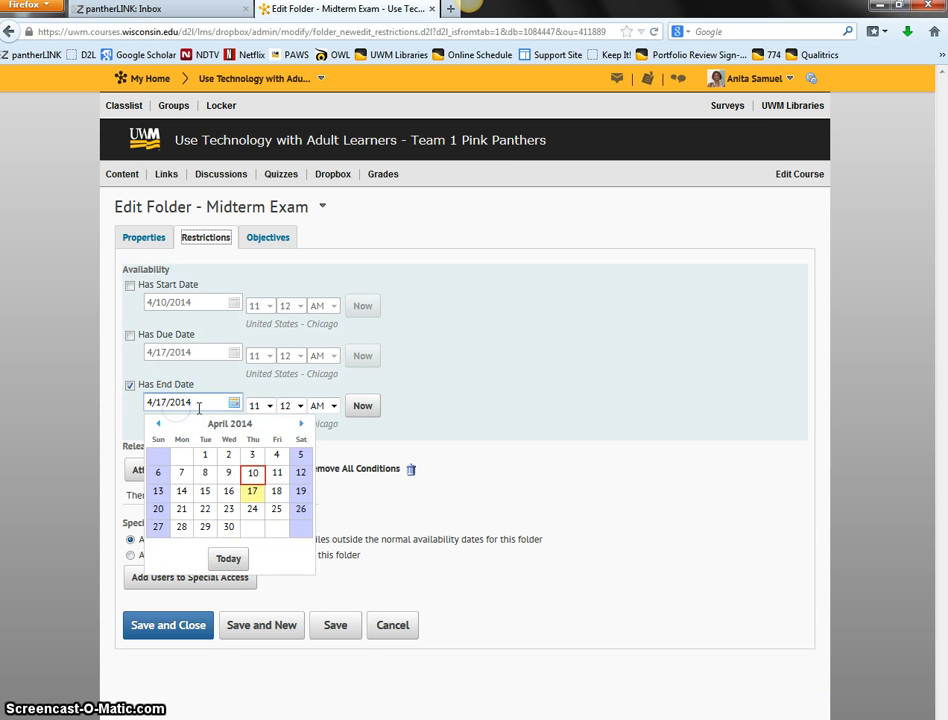
pyautogui.click(255, 492)
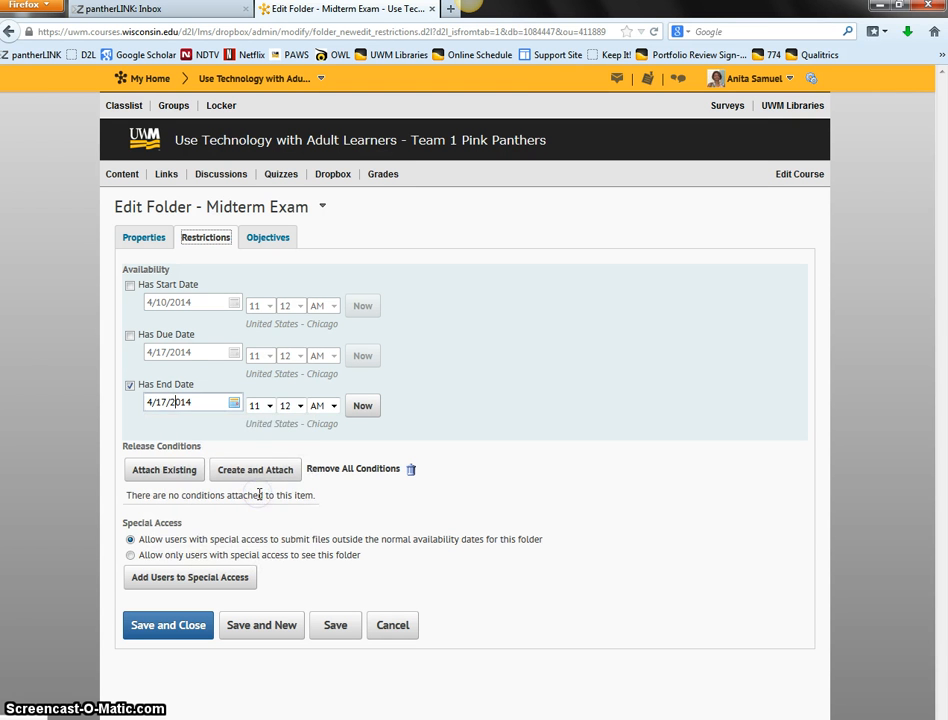
# - Set the Midterm Exam folder's end time to 11:59 PM, then save and close it
pyautogui.click(268, 408)
pyautogui.click(258, 548)
pyautogui.click(297, 408)
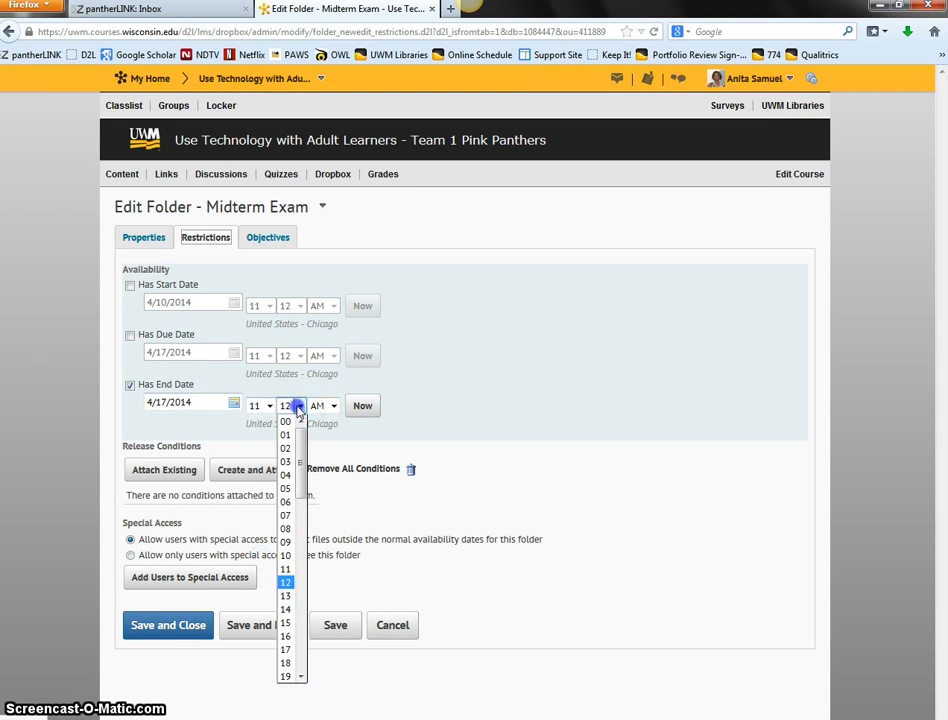
pyautogui.click(299, 677)
pyautogui.moveTo(299, 474); pyautogui.dragTo(298, 674)
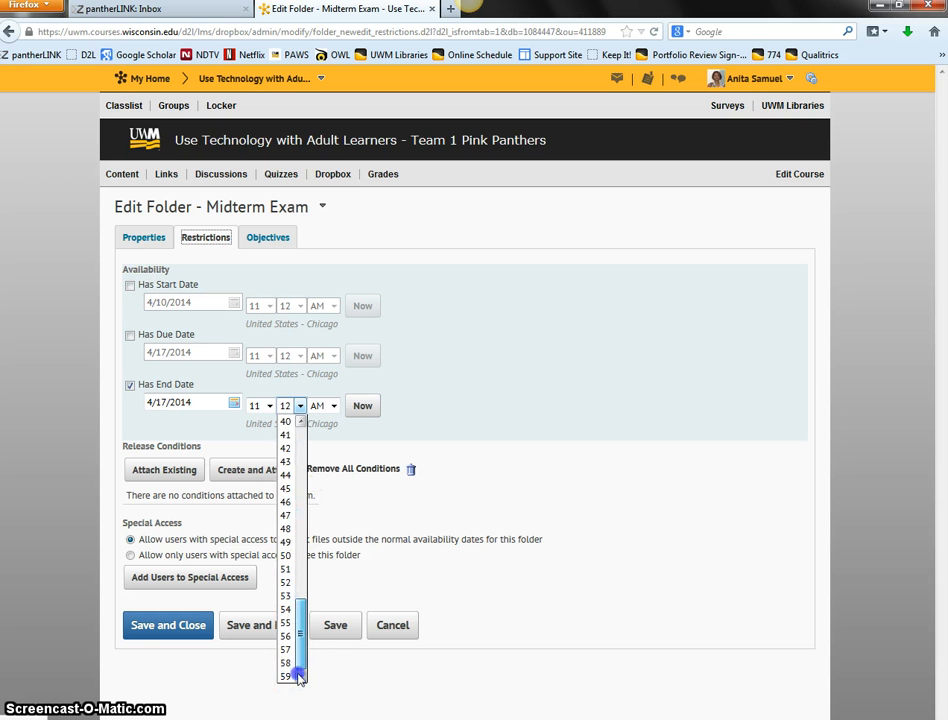
pyautogui.click(284, 675)
pyautogui.click(333, 406)
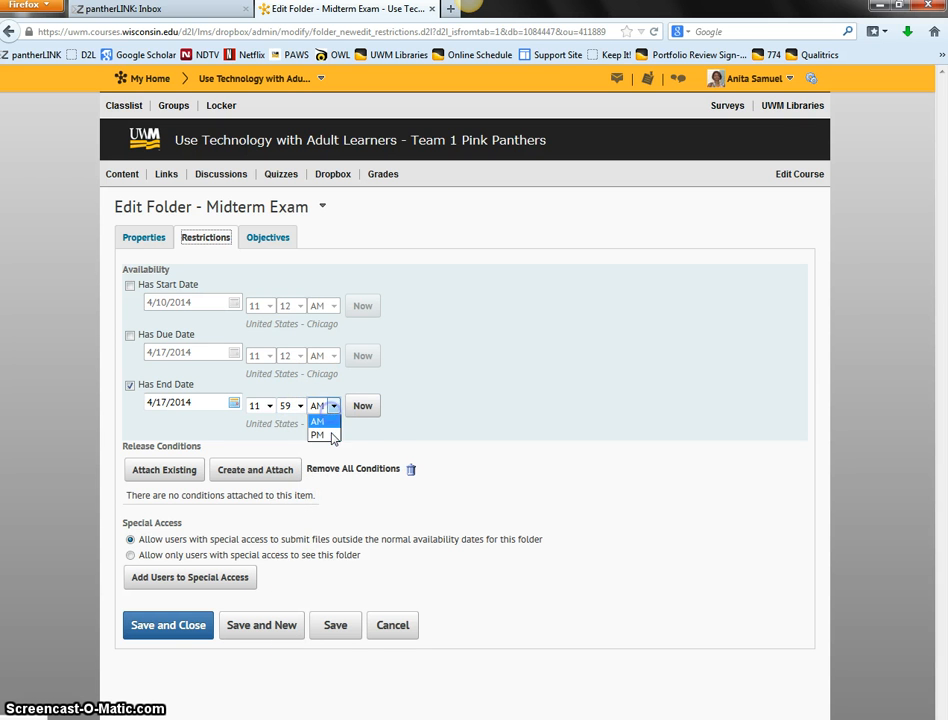
pyautogui.click(333, 436)
pyautogui.click(188, 632)
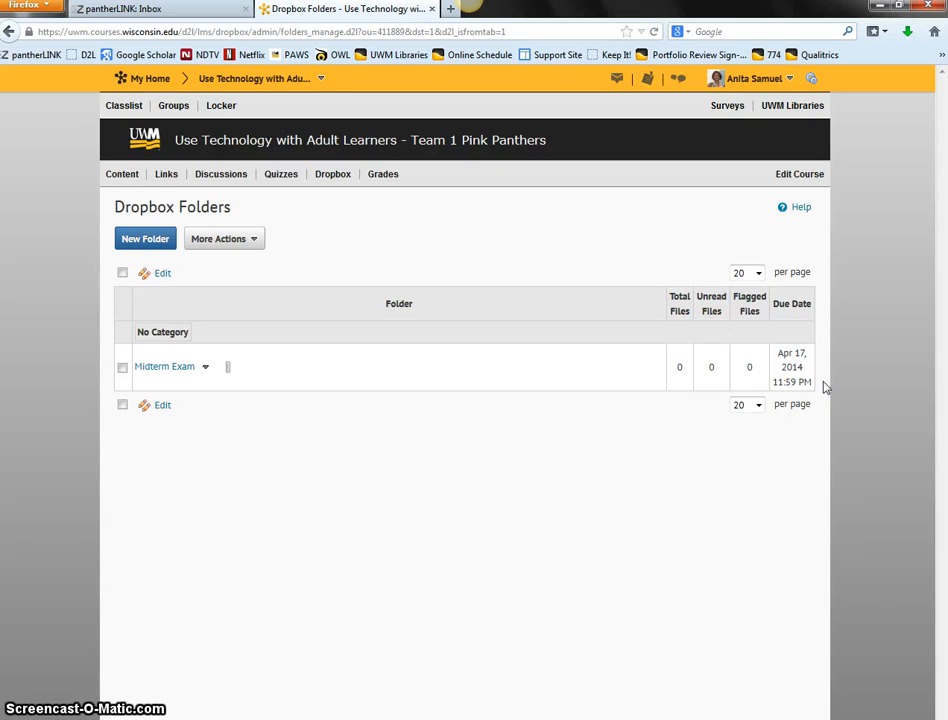
# - Start another individual submission dropbox folder and name it "Final Exam"
pyautogui.click(156, 249)
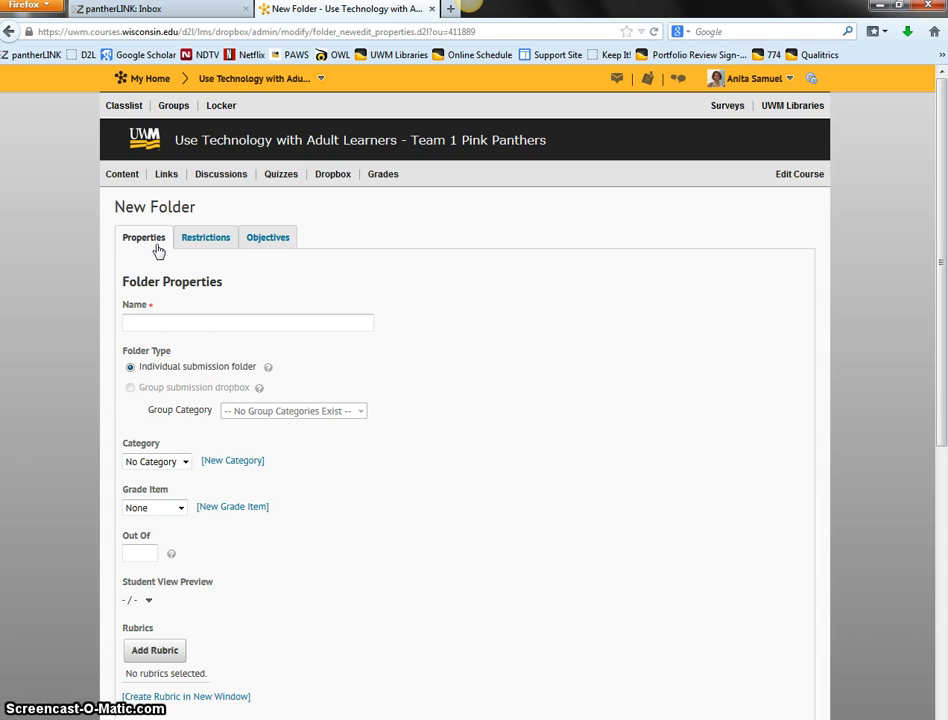
pyautogui.click(179, 325)
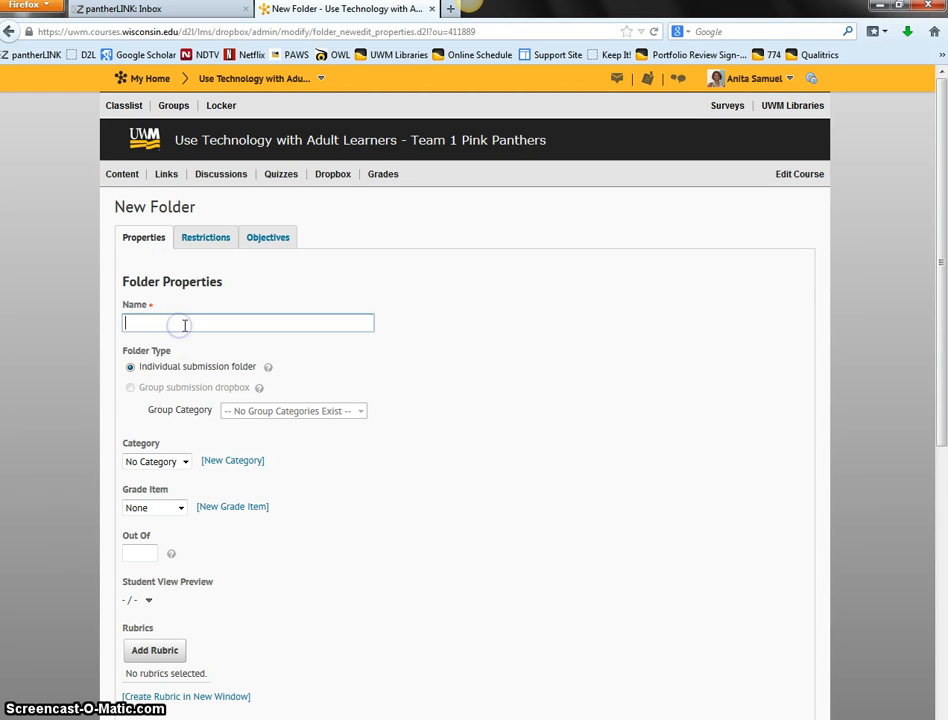
pyautogui.write('Final Exam')
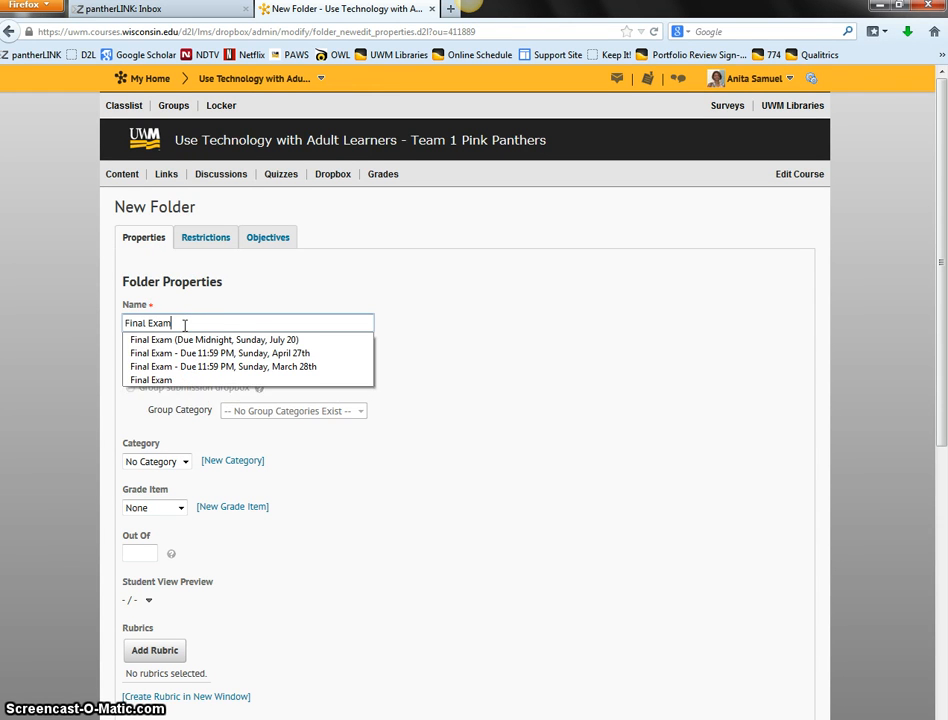
pyautogui.click(263, 290)
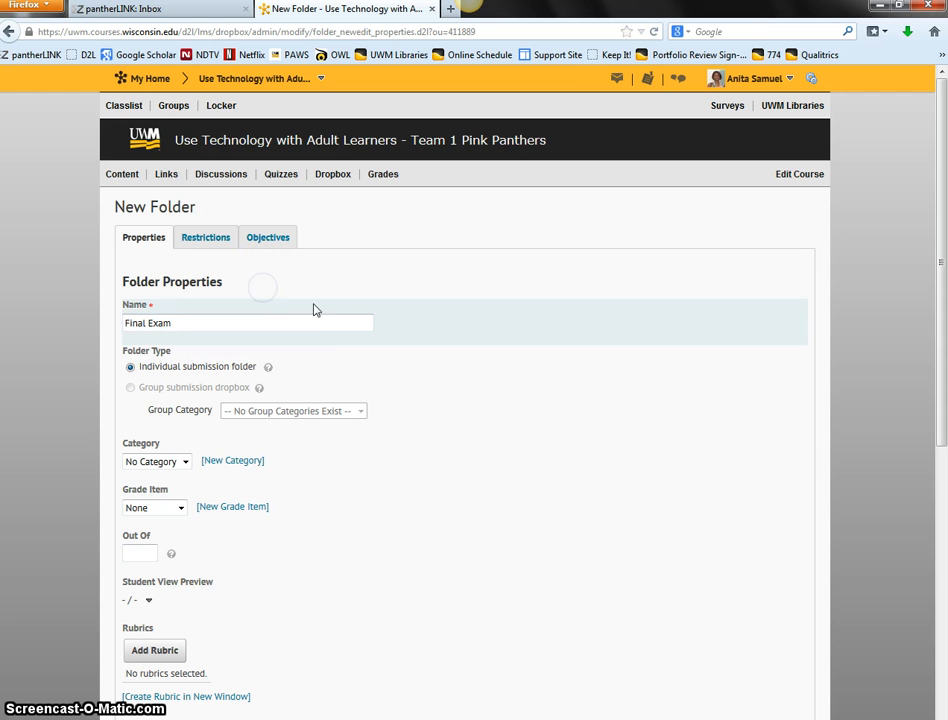
# - Link the new folder to the "Final Exam" grade item and set its score to out of 60
pyautogui.click(165, 509)
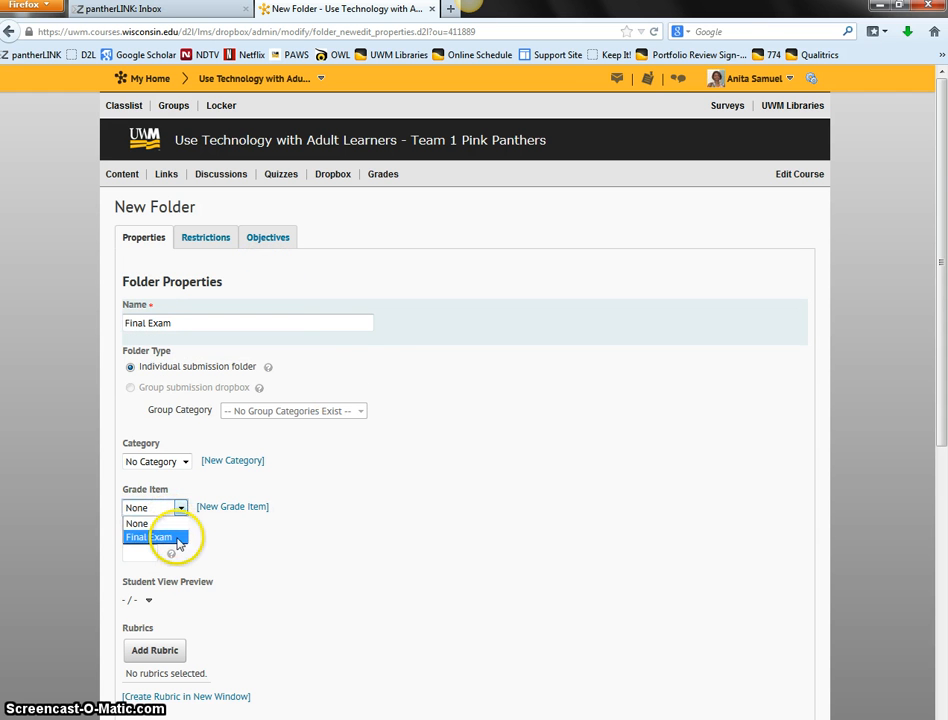
pyautogui.click(170, 538)
pyautogui.click(152, 550)
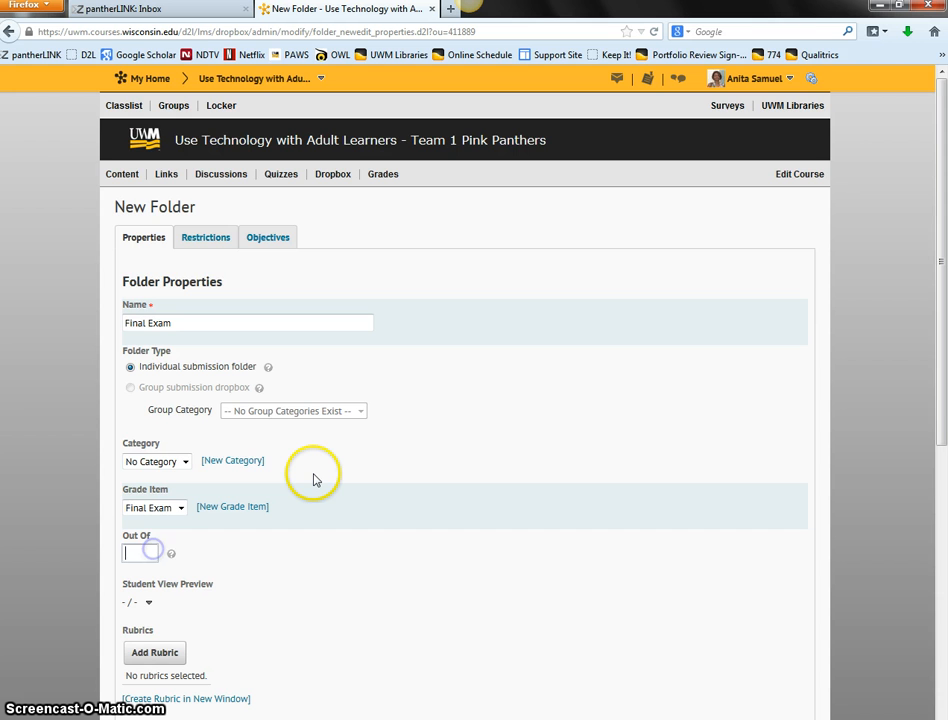
pyautogui.write('60')
# - Open the availability restrictions of the Final Exam folder
pyautogui.scroll(-5, 271, 626)
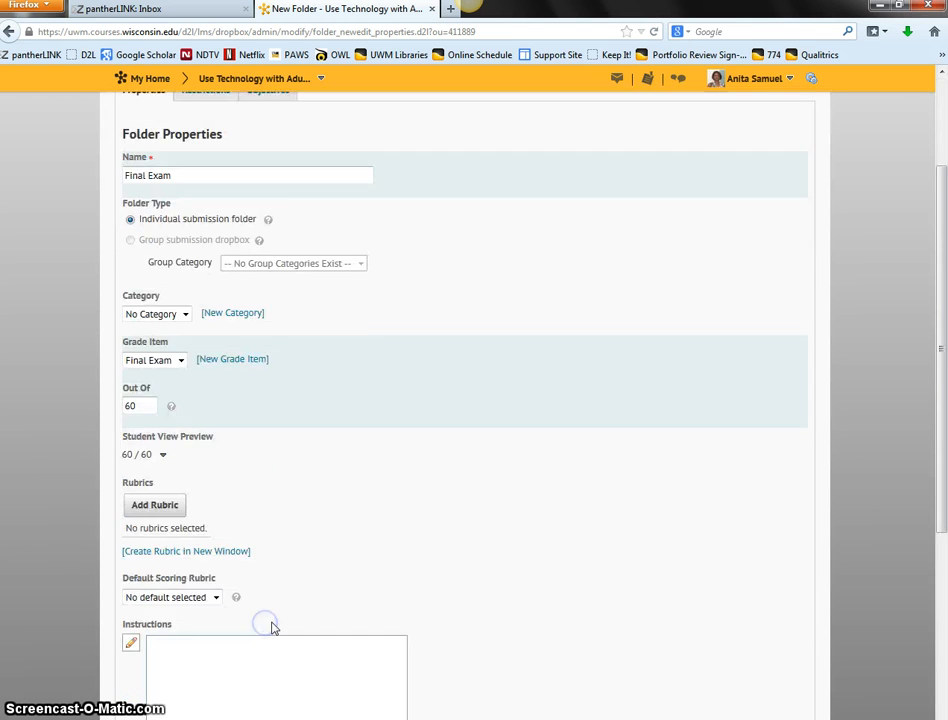
pyautogui.scroll(5, 276, 628)
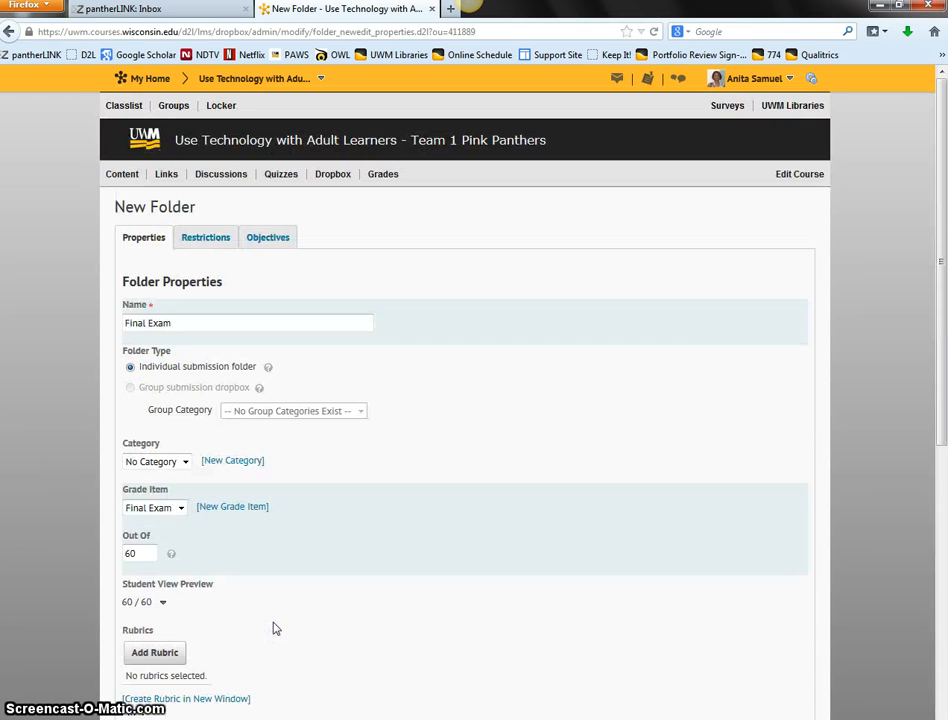
pyautogui.click(218, 237)
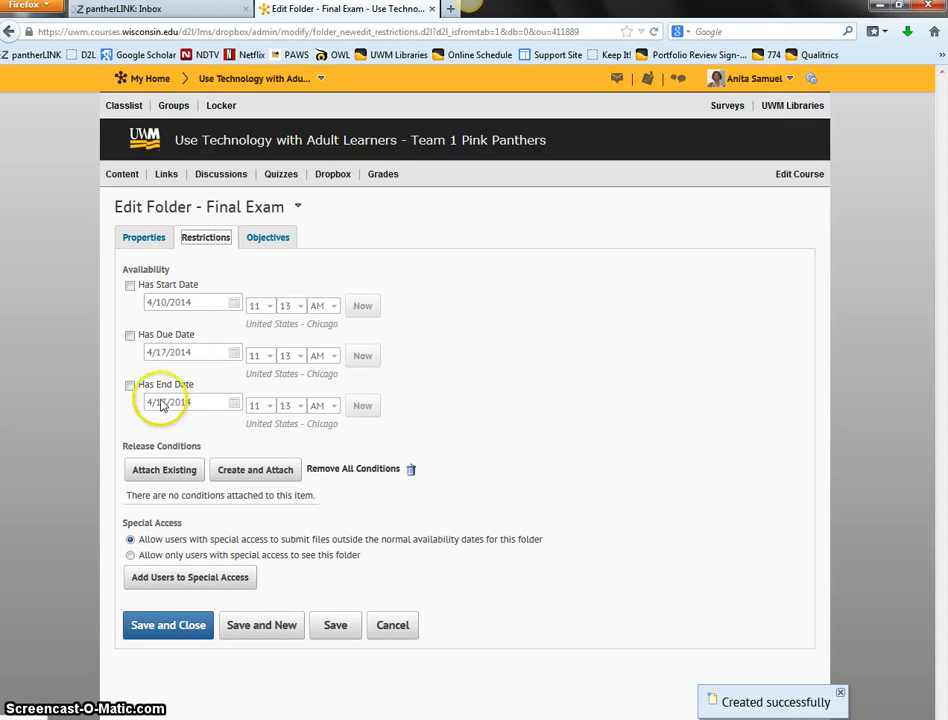
# - Enable the end date for the Final Exam folder and set it to 4/30/2014
pyautogui.click(131, 386)
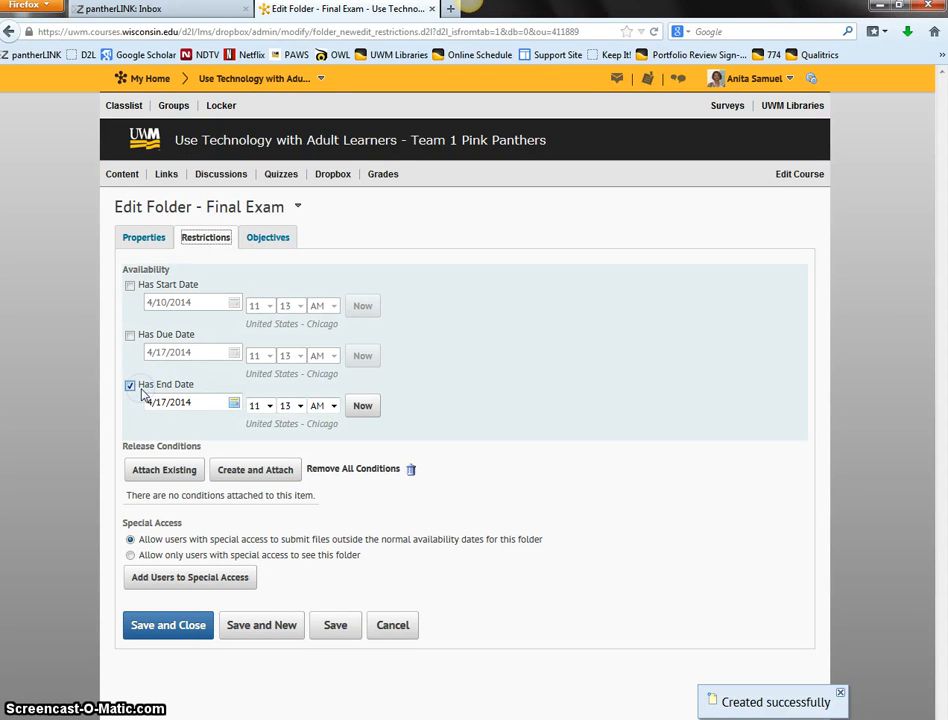
pyautogui.click(235, 405)
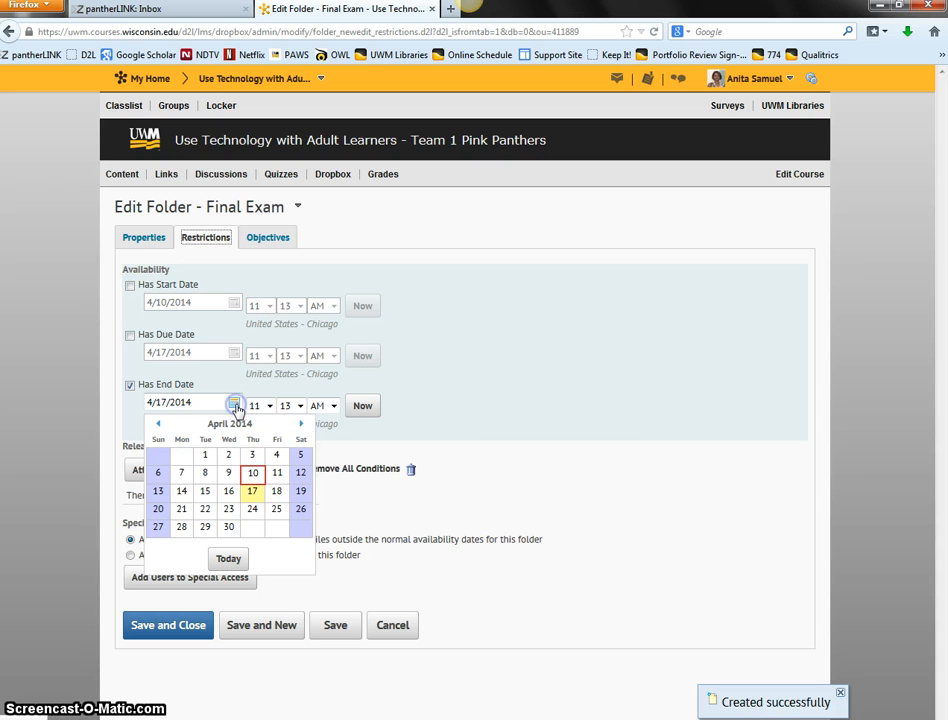
pyautogui.click(230, 528)
# - Set the Final Exam folder's end time to 1:01 AM, then save and close it
pyautogui.click(269, 407)
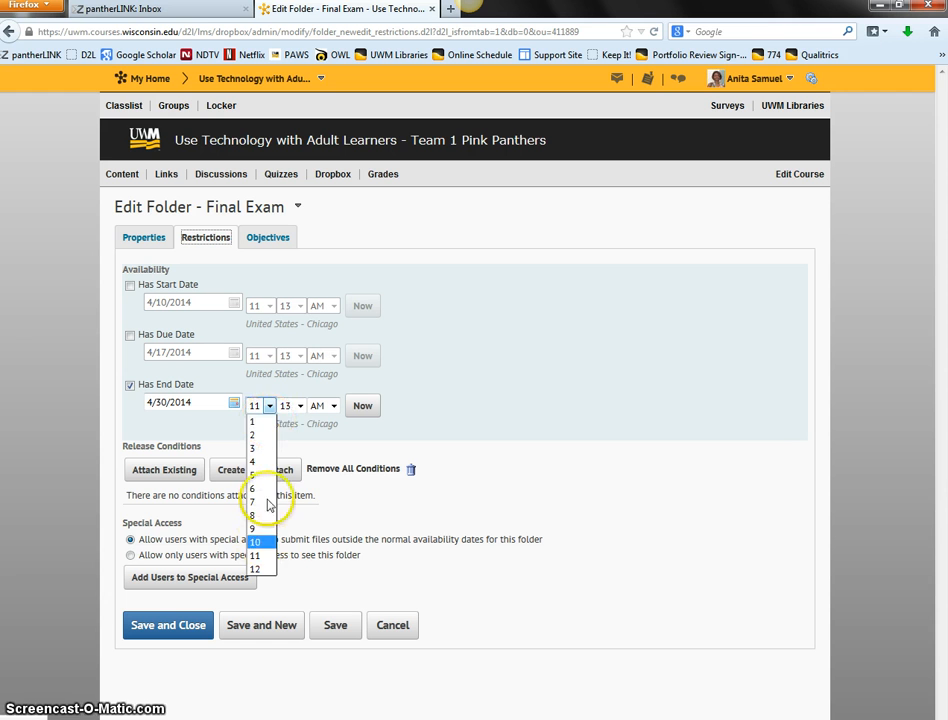
pyautogui.click(256, 422)
pyautogui.click(298, 406)
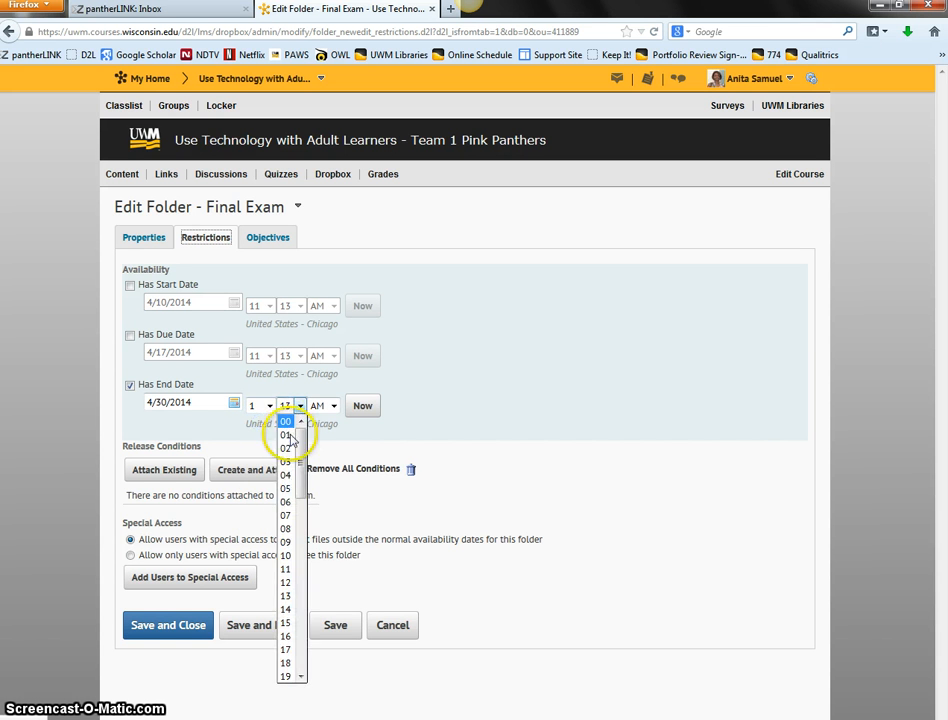
pyautogui.click(288, 435)
pyautogui.click(184, 622)
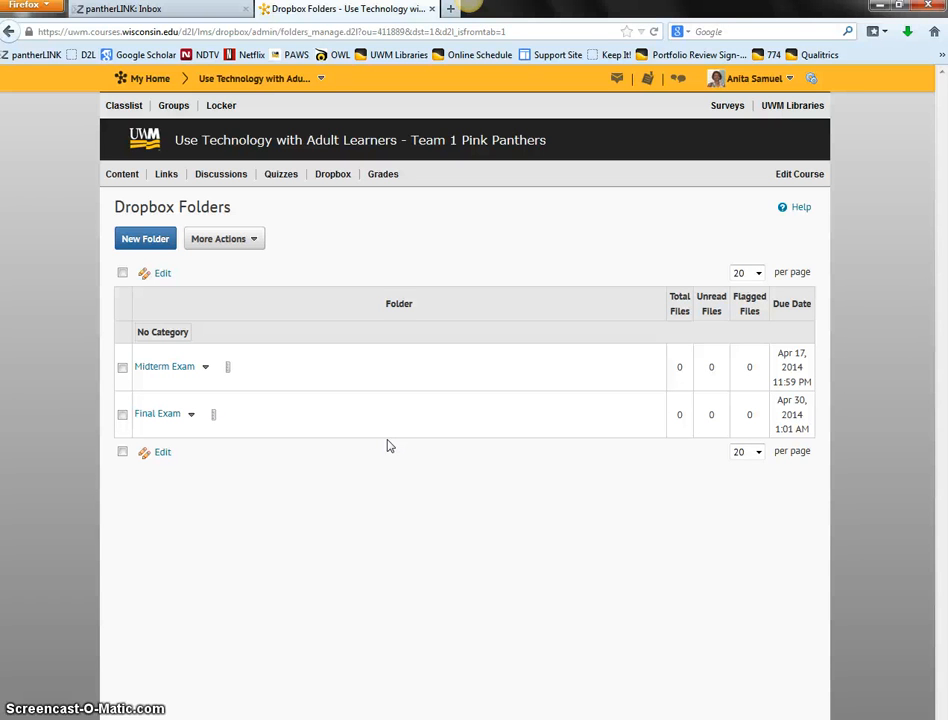
# - Return to the course homepage and switch the viewing role to Student
pyautogui.click(290, 80)
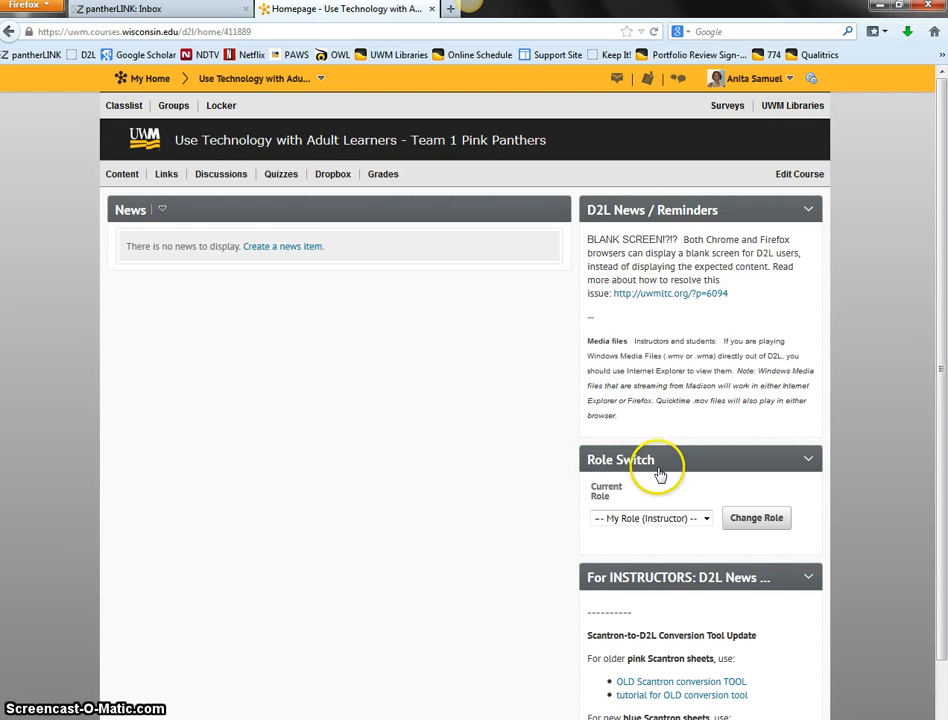
pyautogui.click(678, 521)
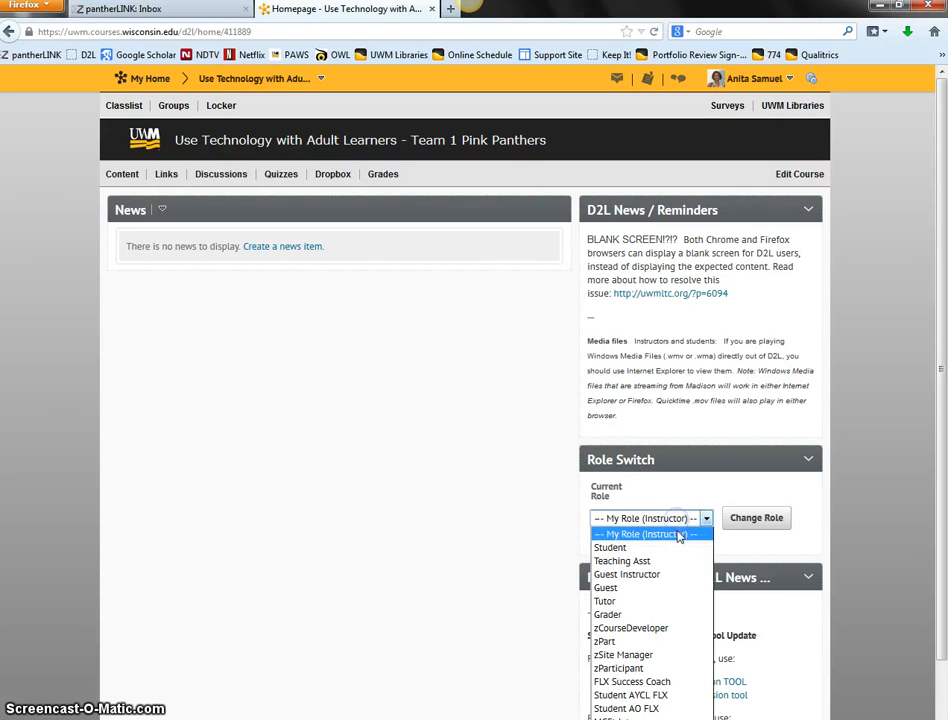
pyautogui.click(676, 549)
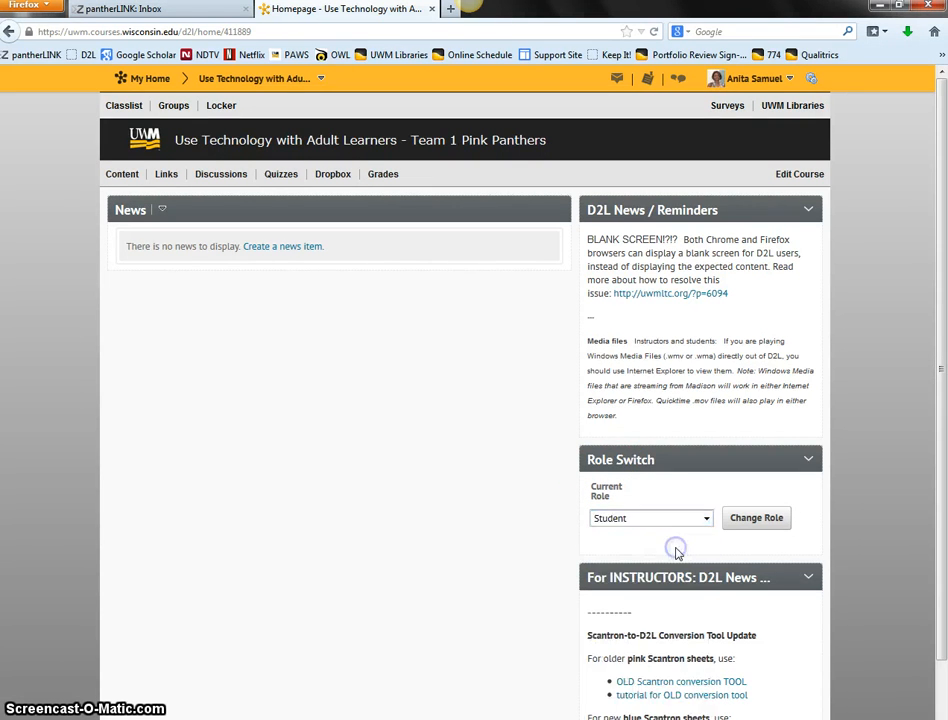
pyautogui.click(773, 527)
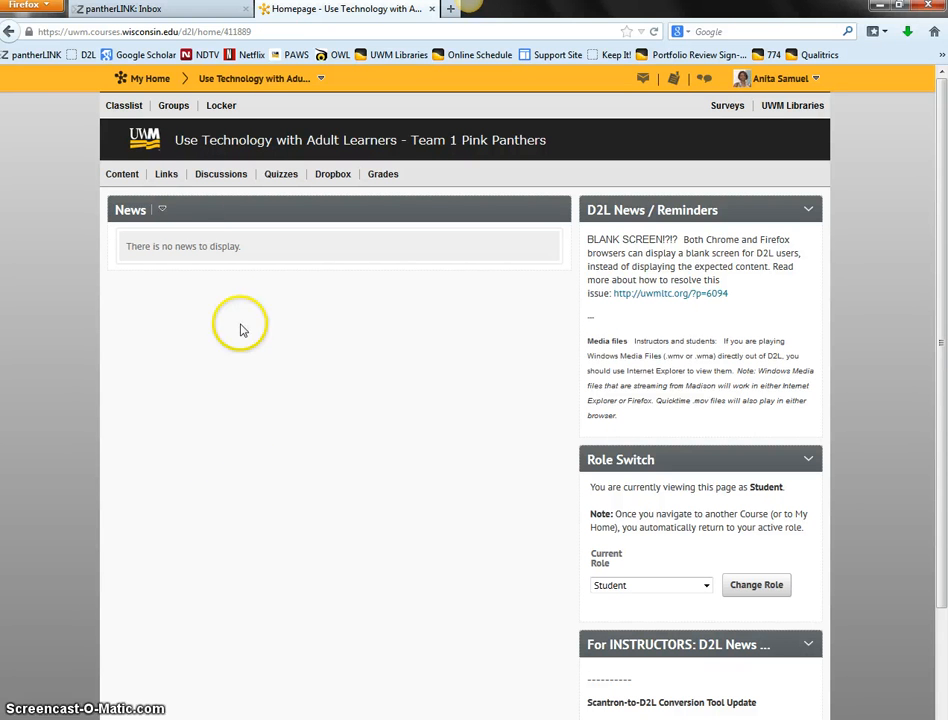
# - Check how the exams appear to students in the content area's upcoming events, the dropbox folders and the grades
pyautogui.click(126, 182)
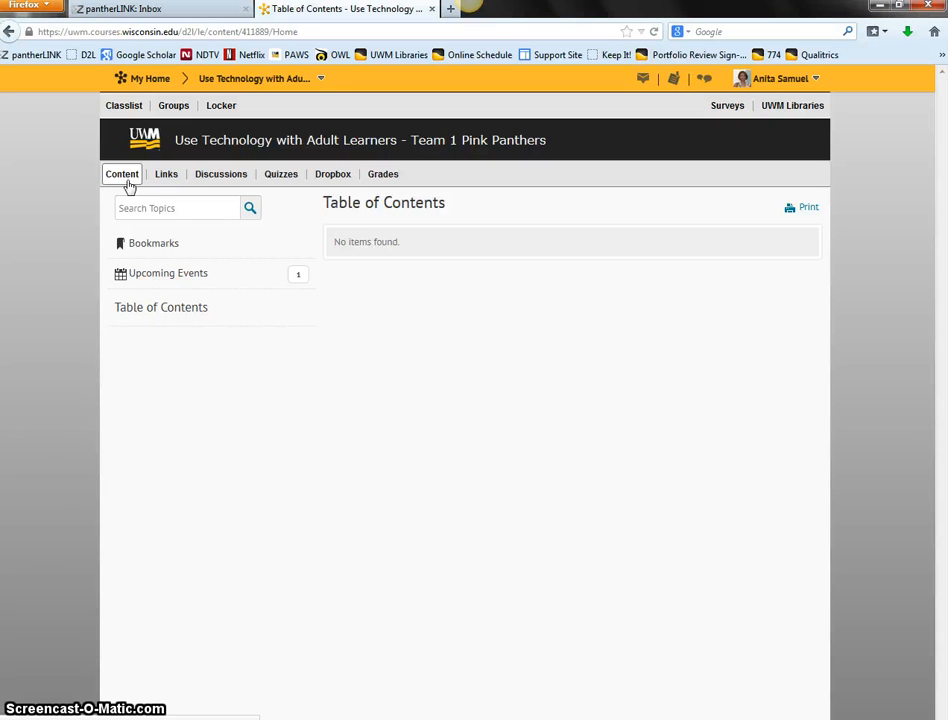
pyautogui.click(193, 285)
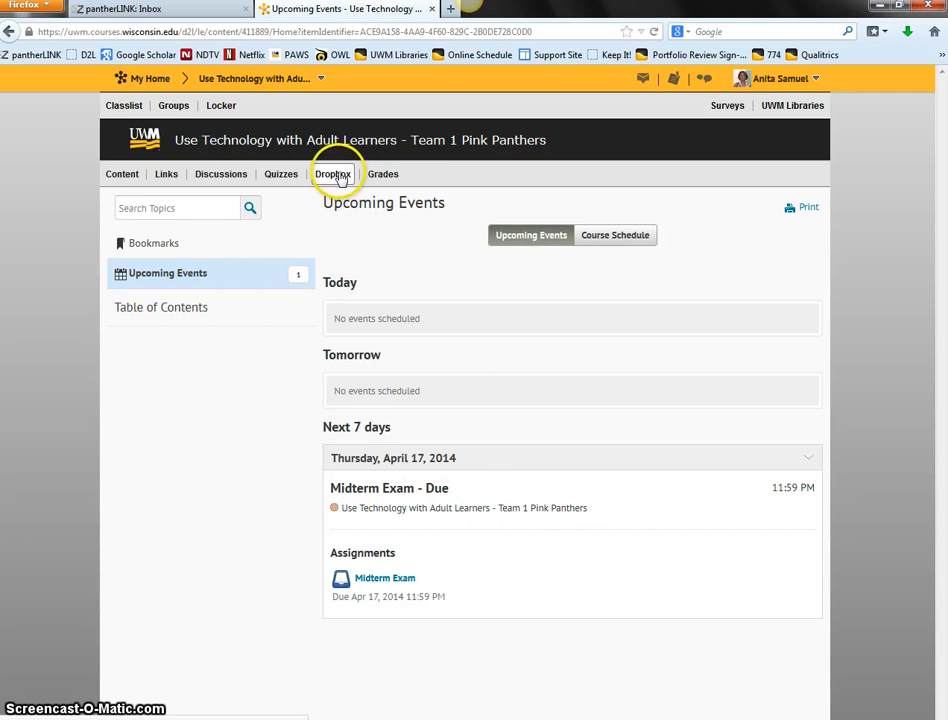
pyautogui.click(340, 175)
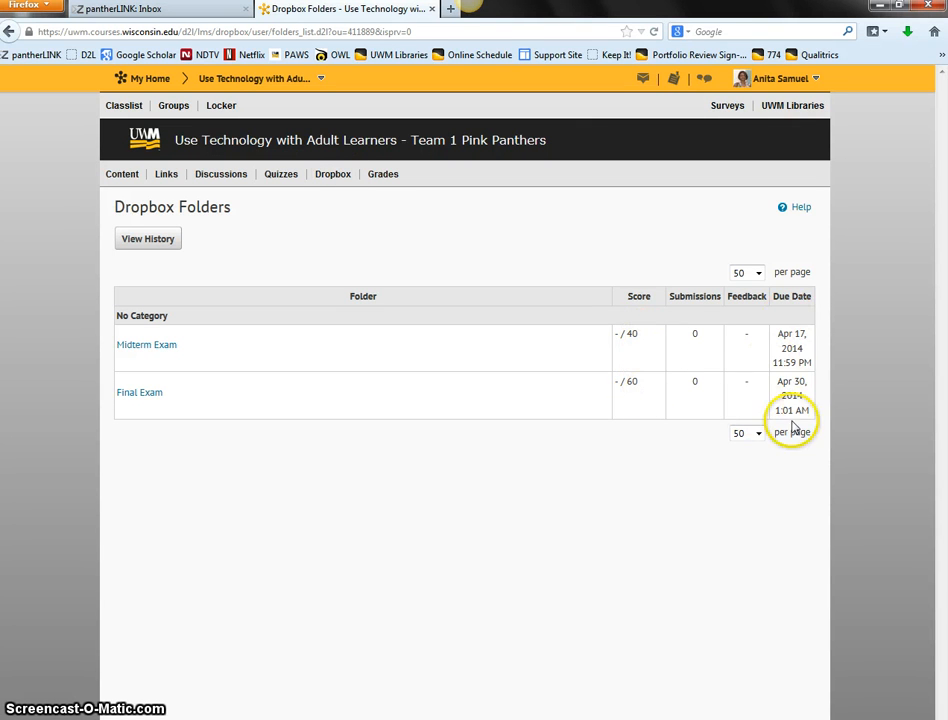
pyautogui.click(382, 184)
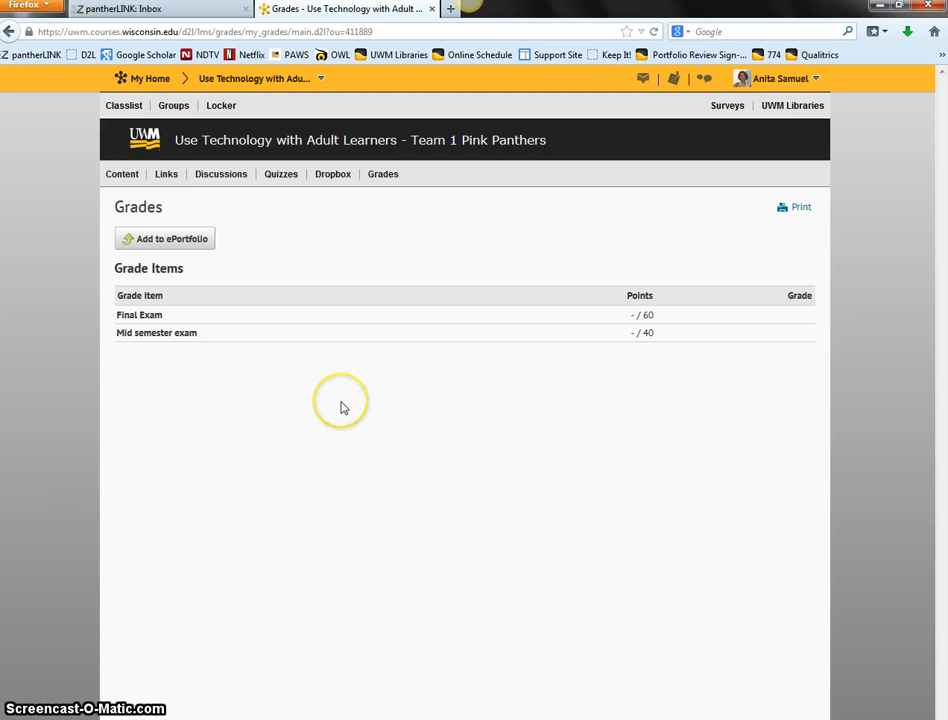
# - Return to the course homepage and switch the role back to My Role (Instructor)
pyautogui.click(284, 88)
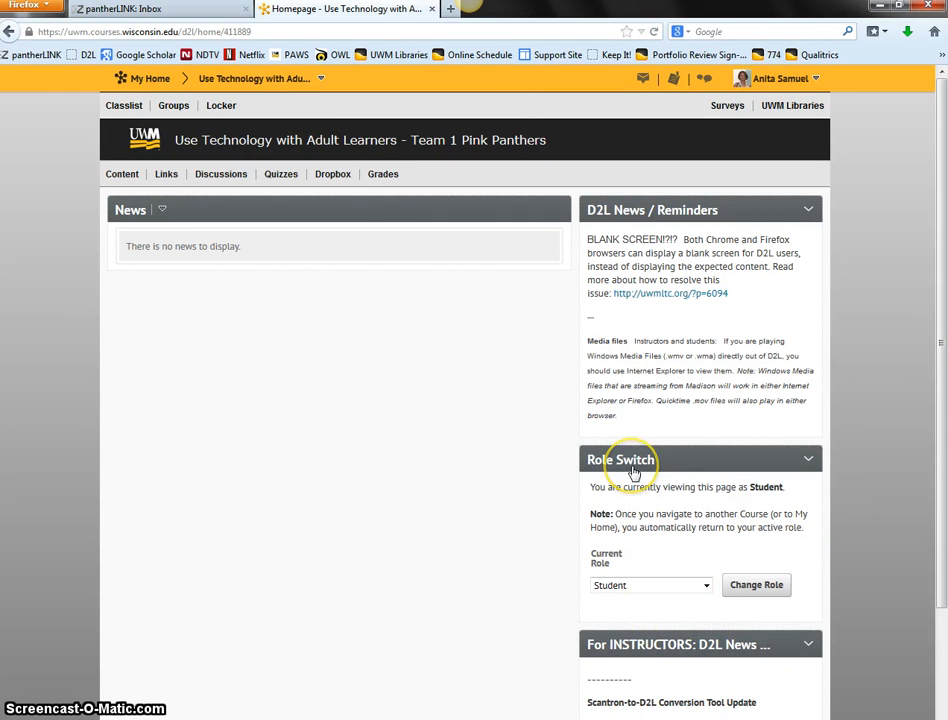
pyautogui.click(662, 586)
pyautogui.click(645, 383)
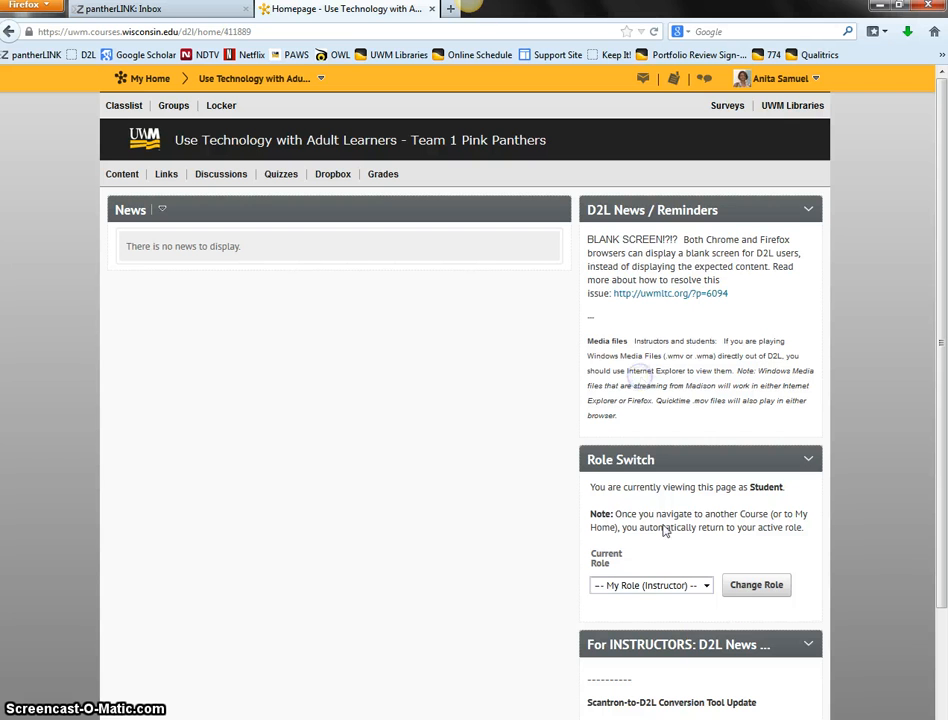
pyautogui.click(749, 589)
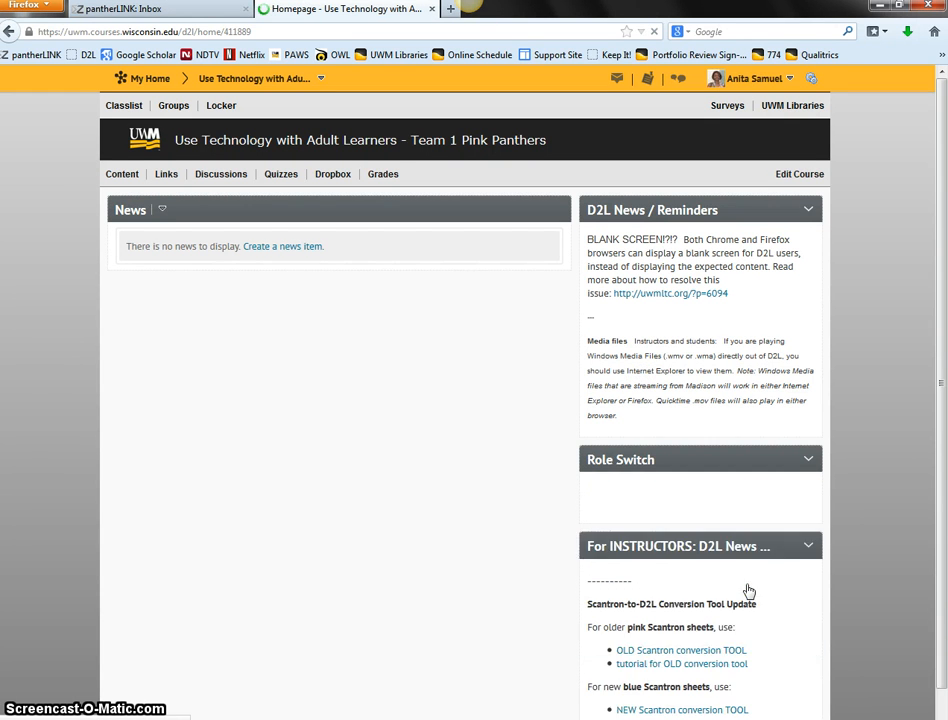
pyautogui.click(178, 707)
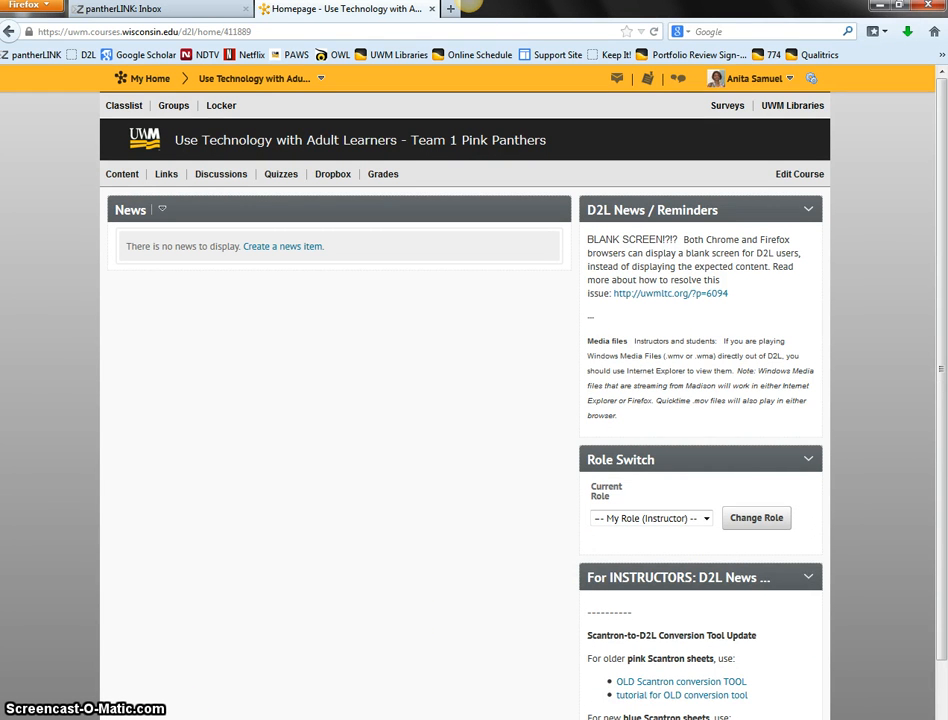